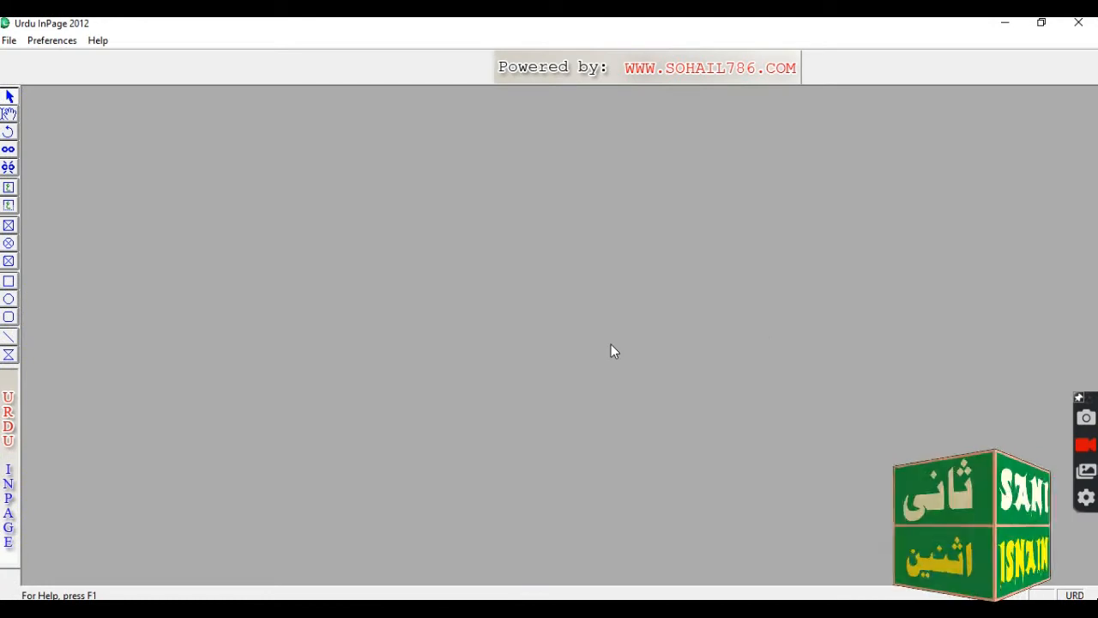
Create a new single-page A4 portrait document with right-to-left direction and set the font size to 40 pt.
key("ctrl+n")
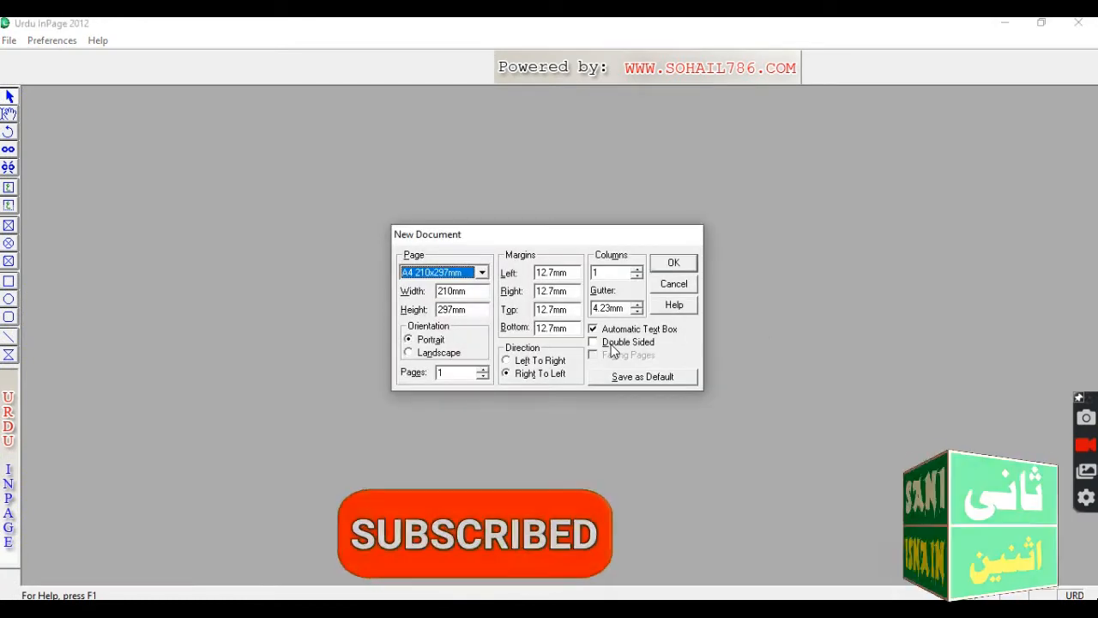
key("Return")
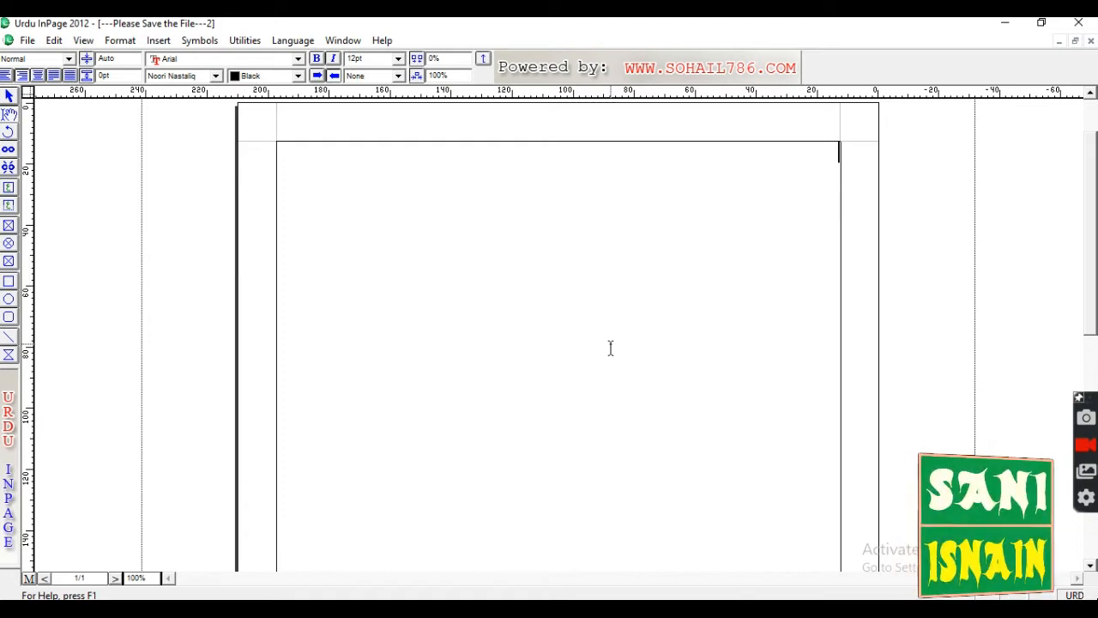
key("F11")
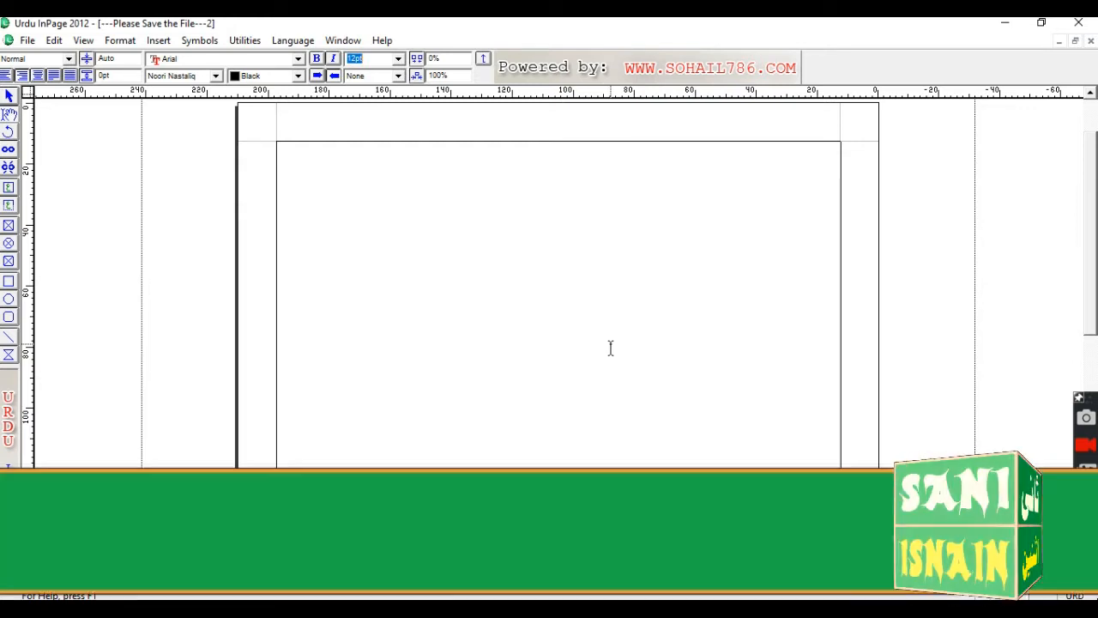
type("??")
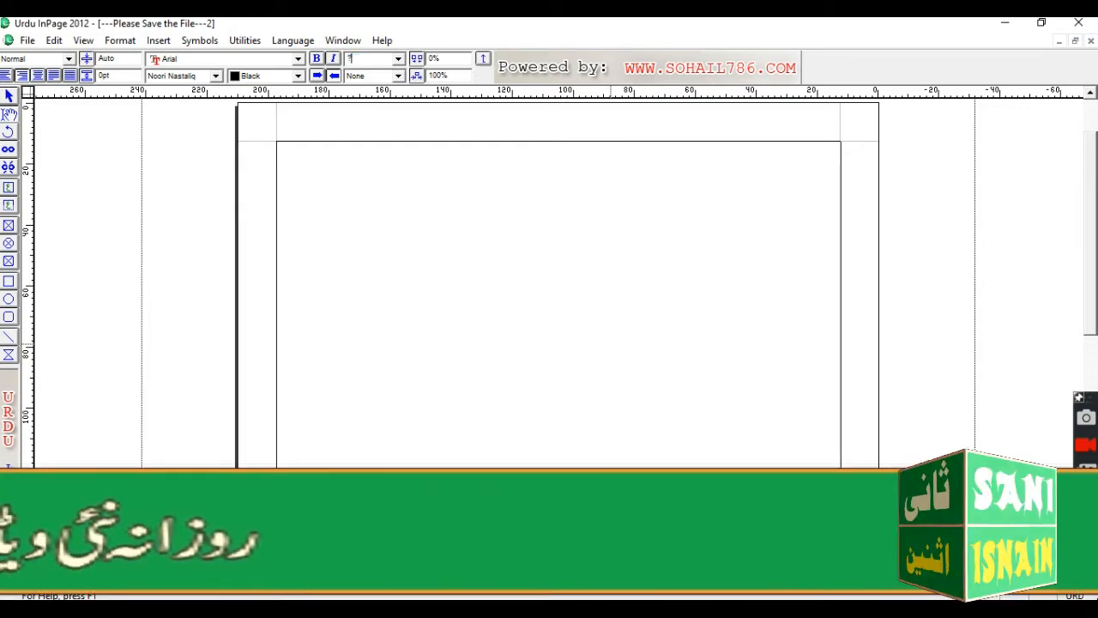
key("BackSpace")
key("BackSpace")
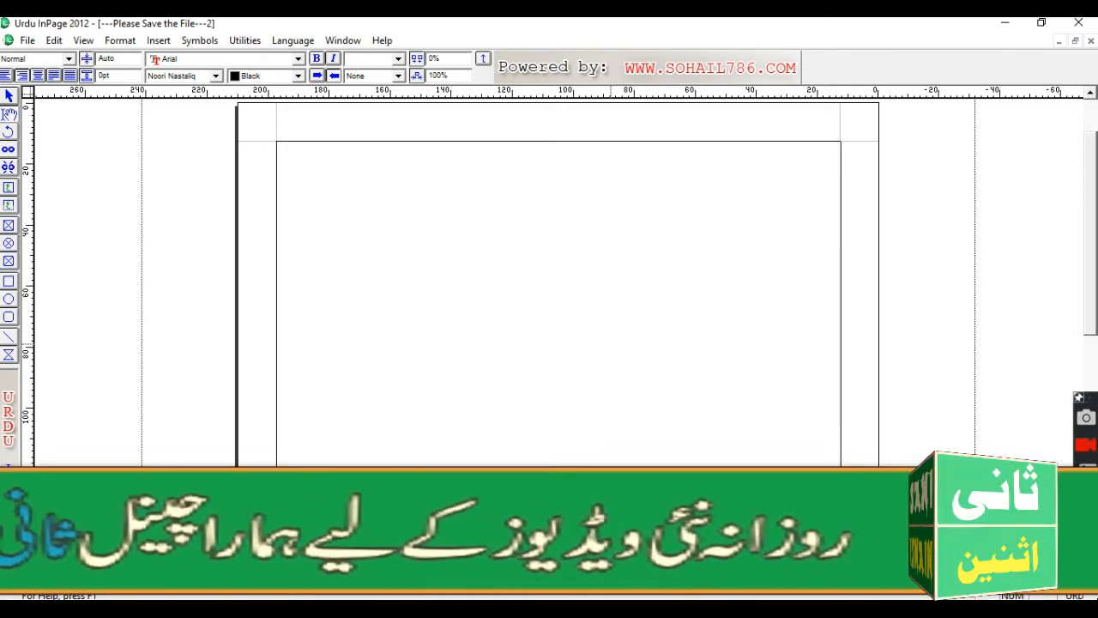
type("40")
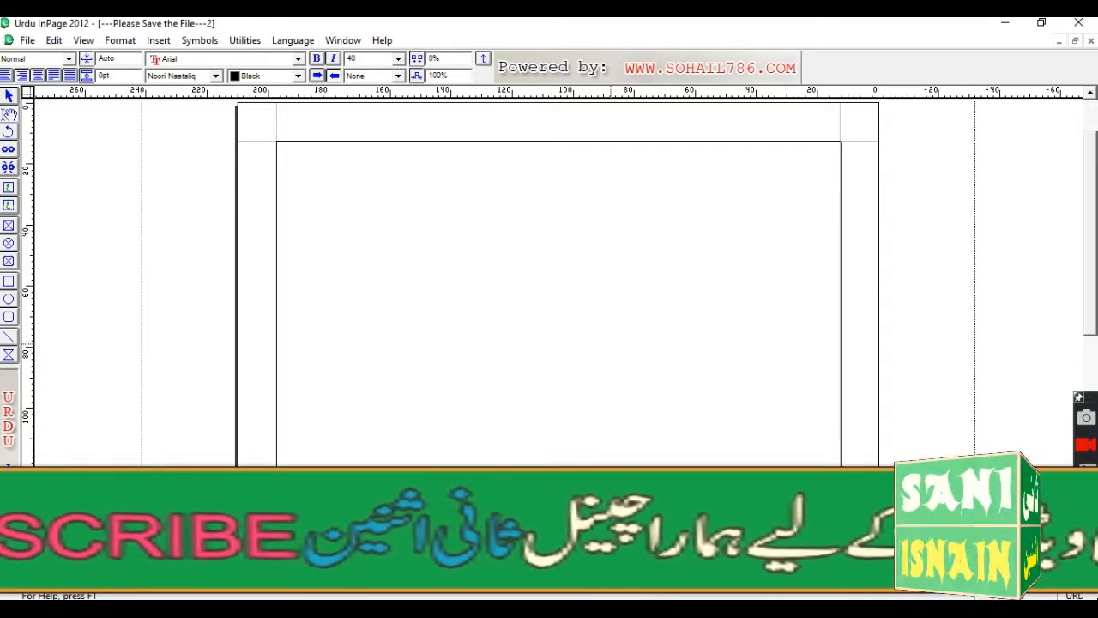
key("Return")
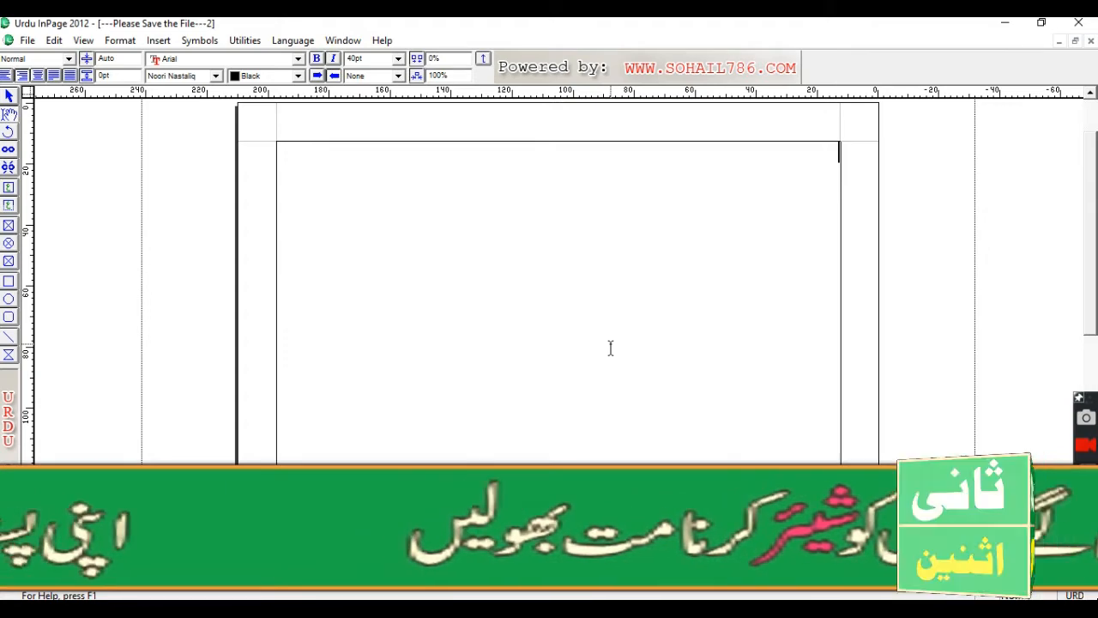
Write the line پیش followed by its mark ُ, and below it the line الٹا پیش followed by the inverted mark ‘.
type("پس")
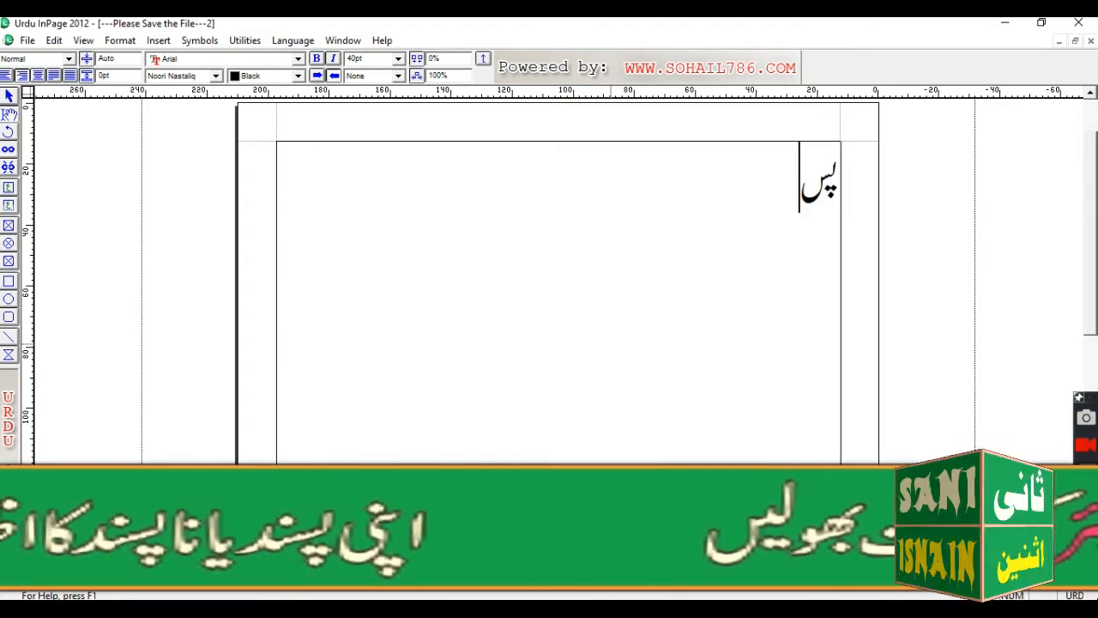
key("BackSpace")
type("س")
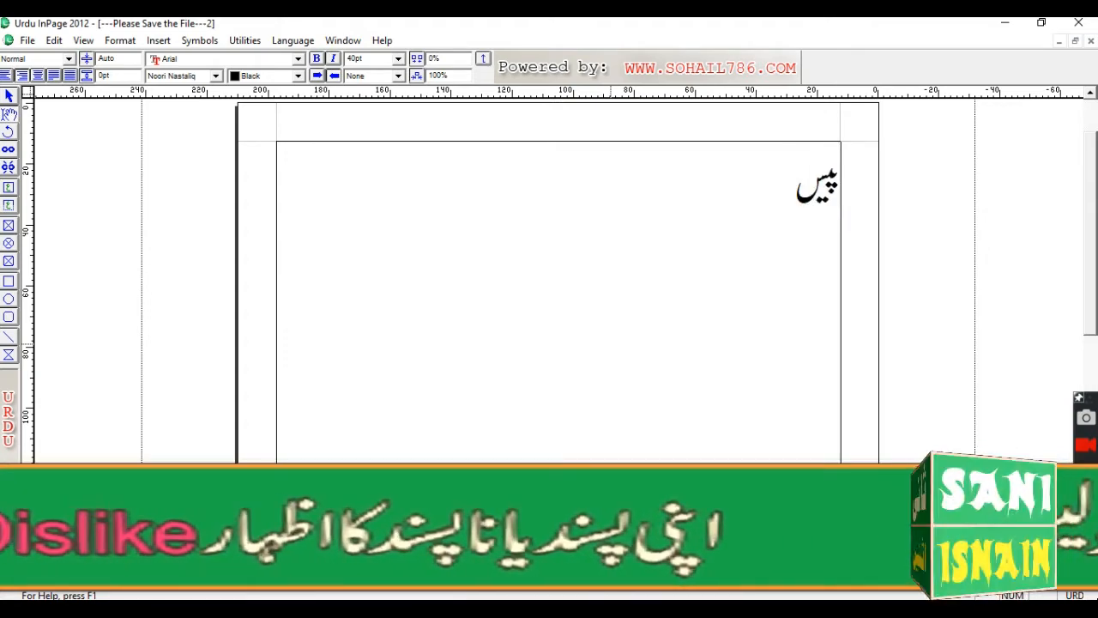
key("BackSpace")
type("ش")
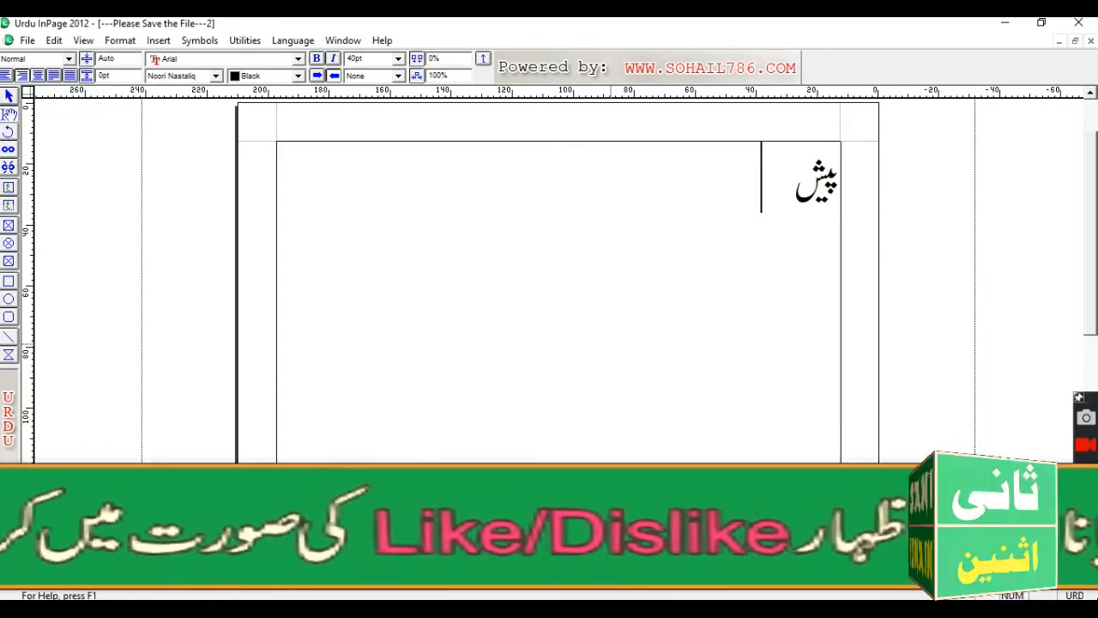
type("ُ")
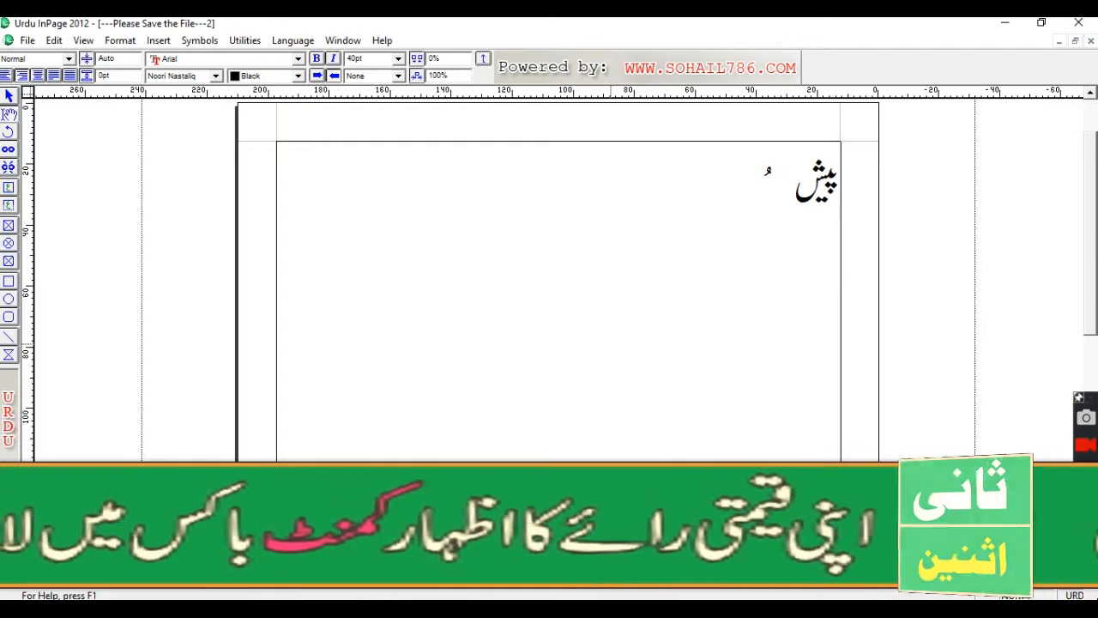
key("Return")
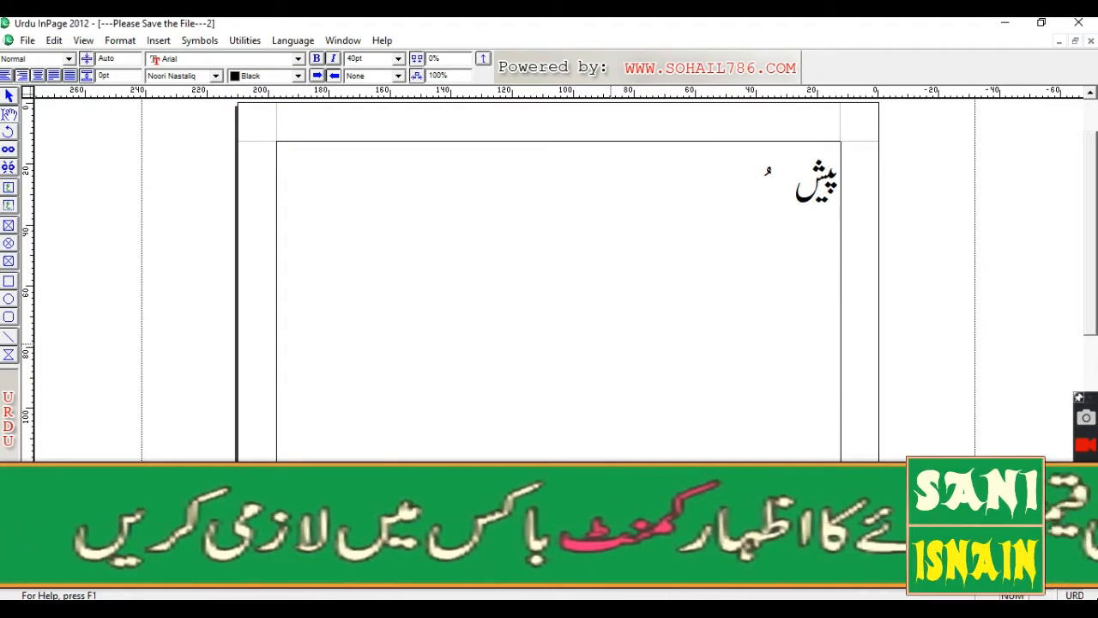
type("الٹاپیش")
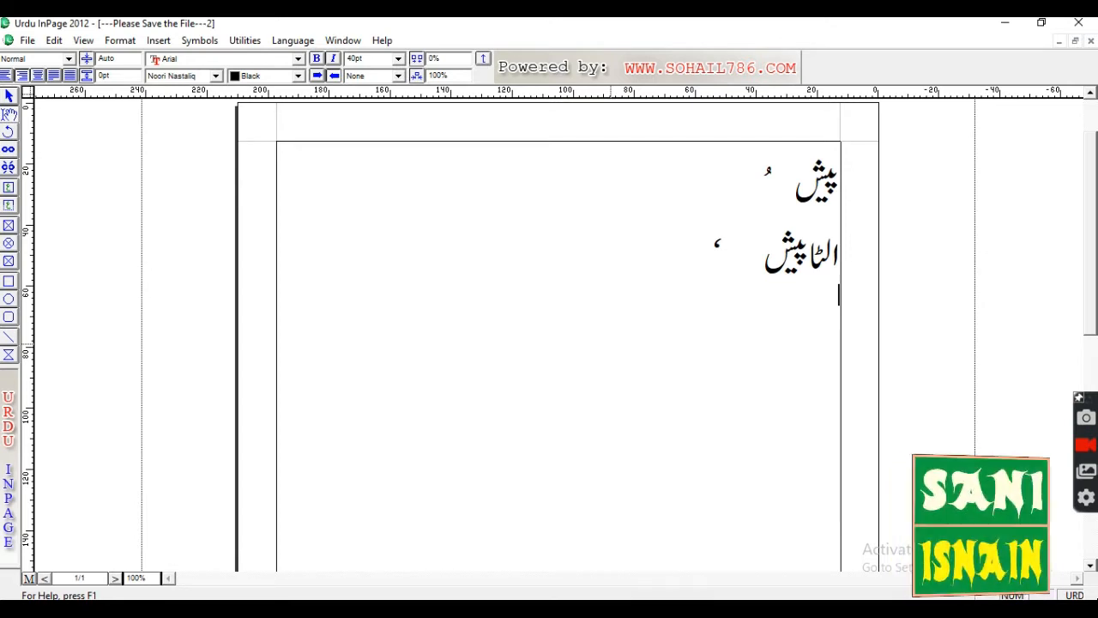
Write شد on the third line, followed by a spaced hyphen and the shadda mark ّ, and end the line.
type("شد")
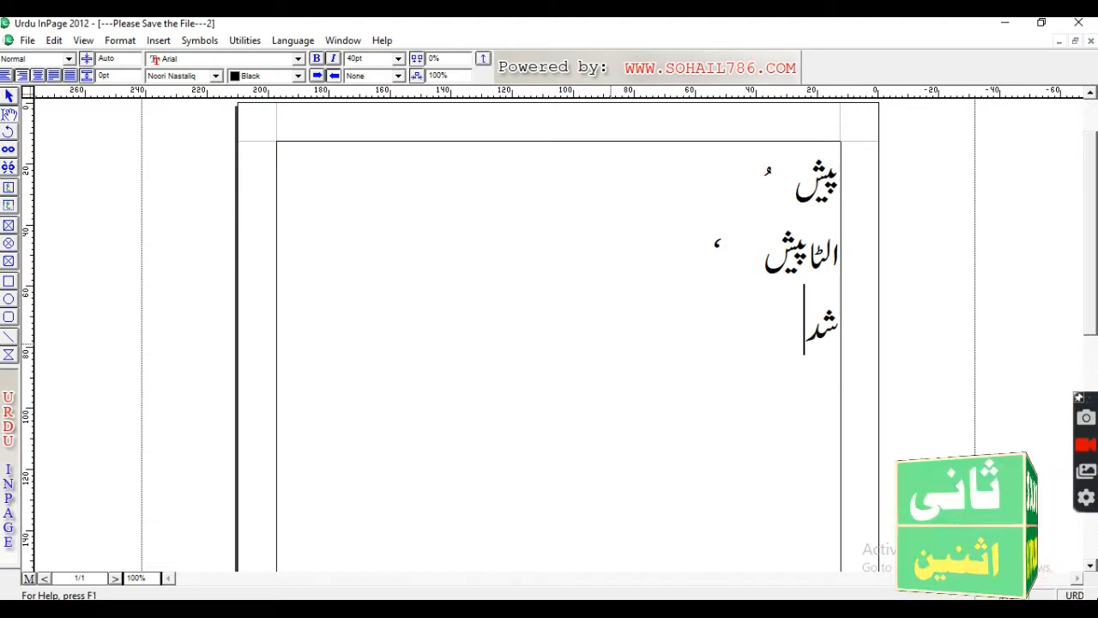
key("Tab")
key("Tab")
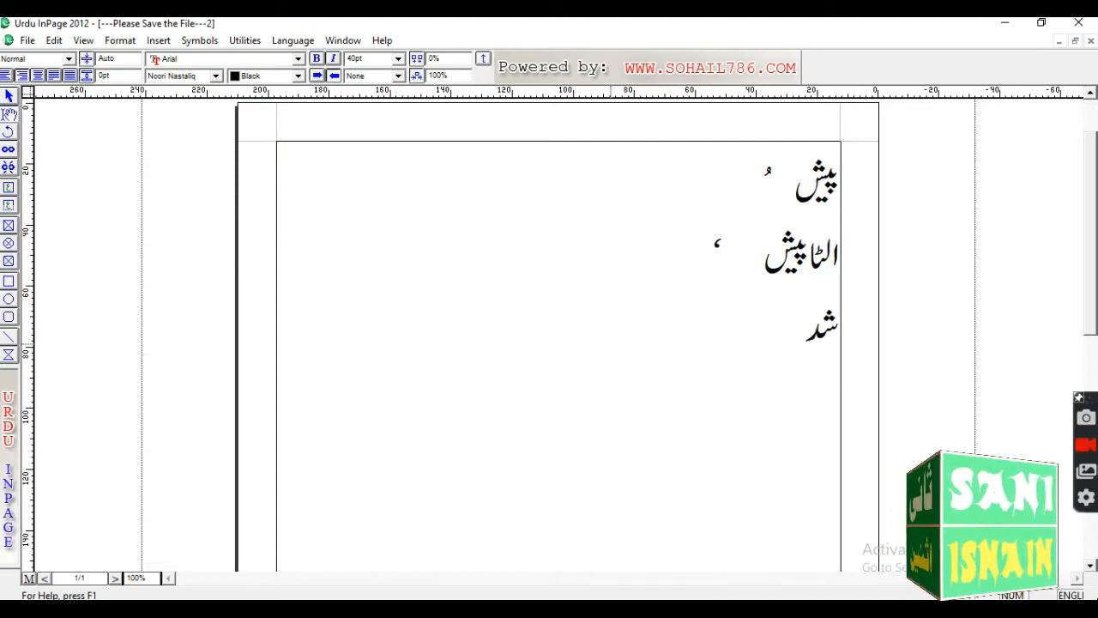
type("-")
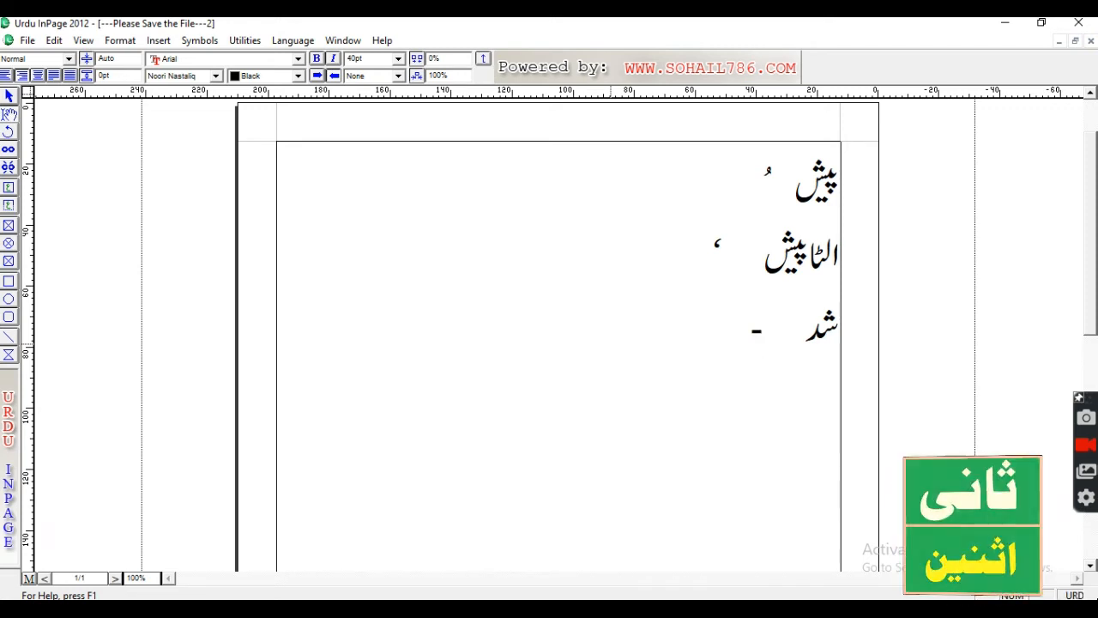
key("Tab")
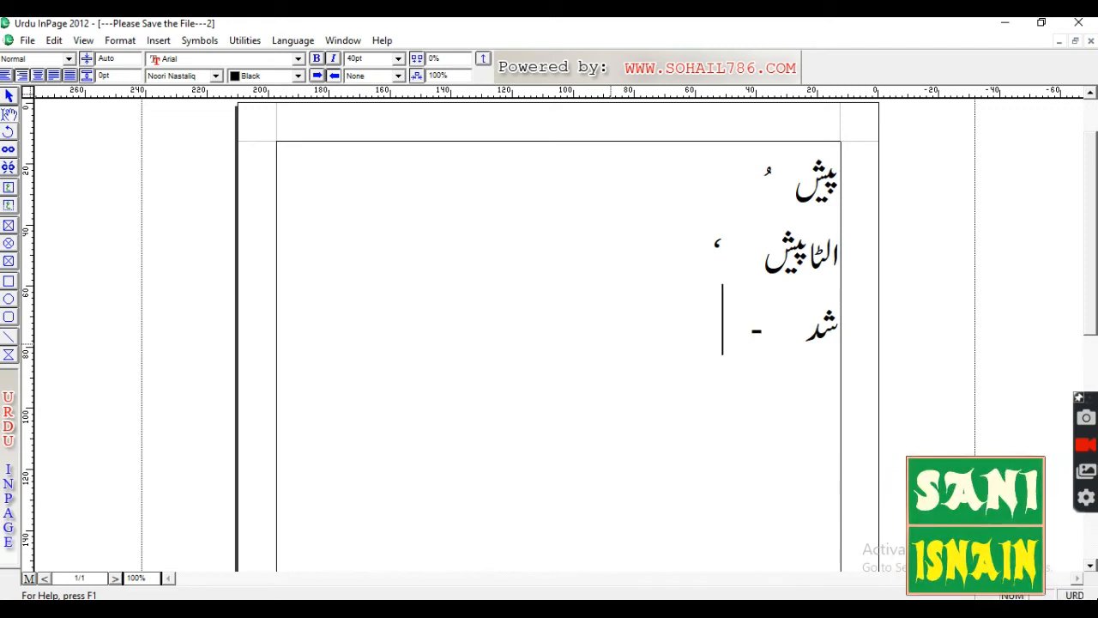
type("ّ")
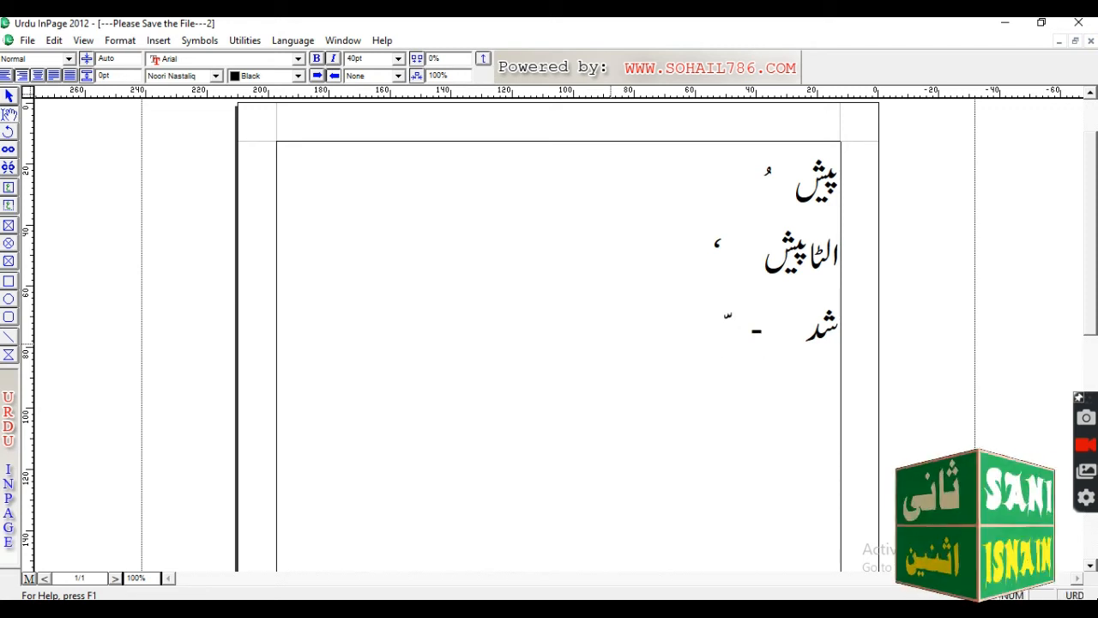
key("Return")
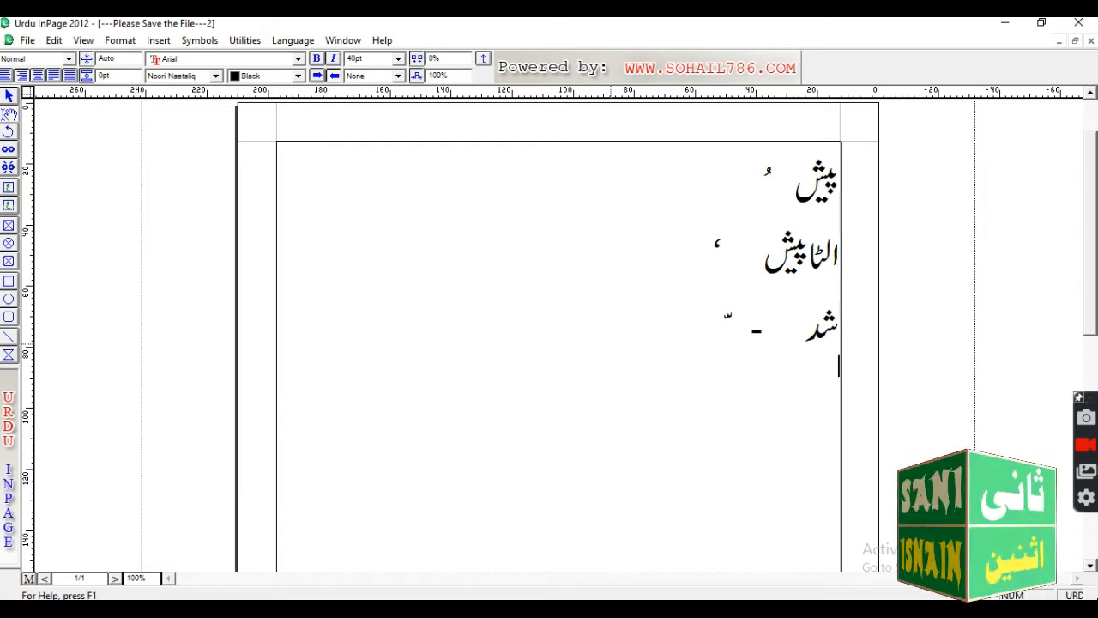
Add the lines کھڑی زبر with its raised mark ٰ and کھڑی زیر with its subscript mark ٖ.
type("کھڑی")
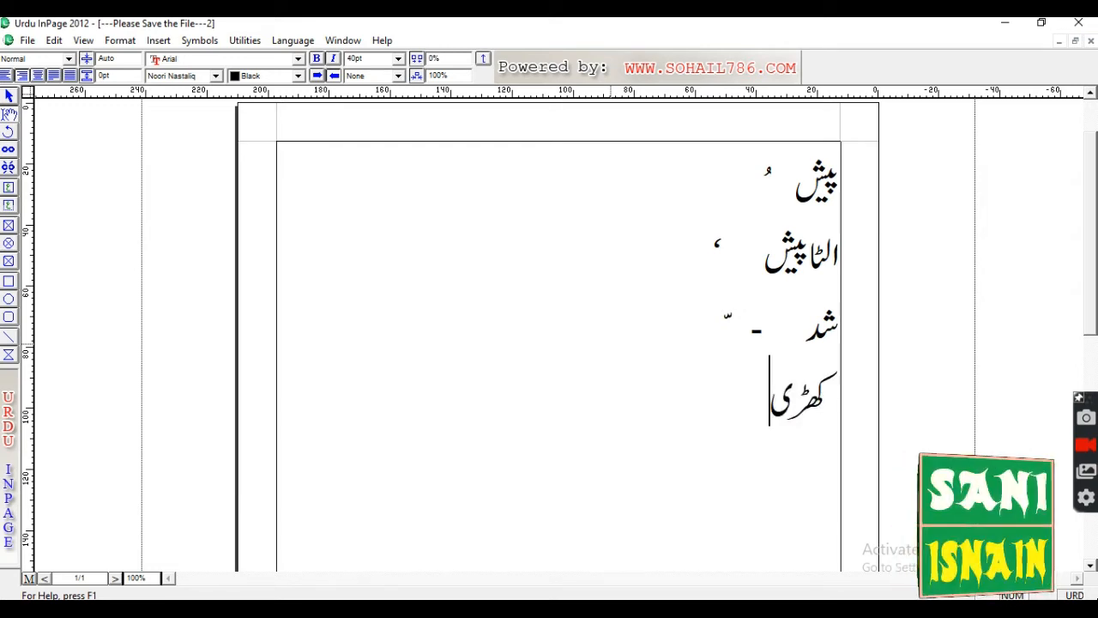
type(" زبر ٰ")
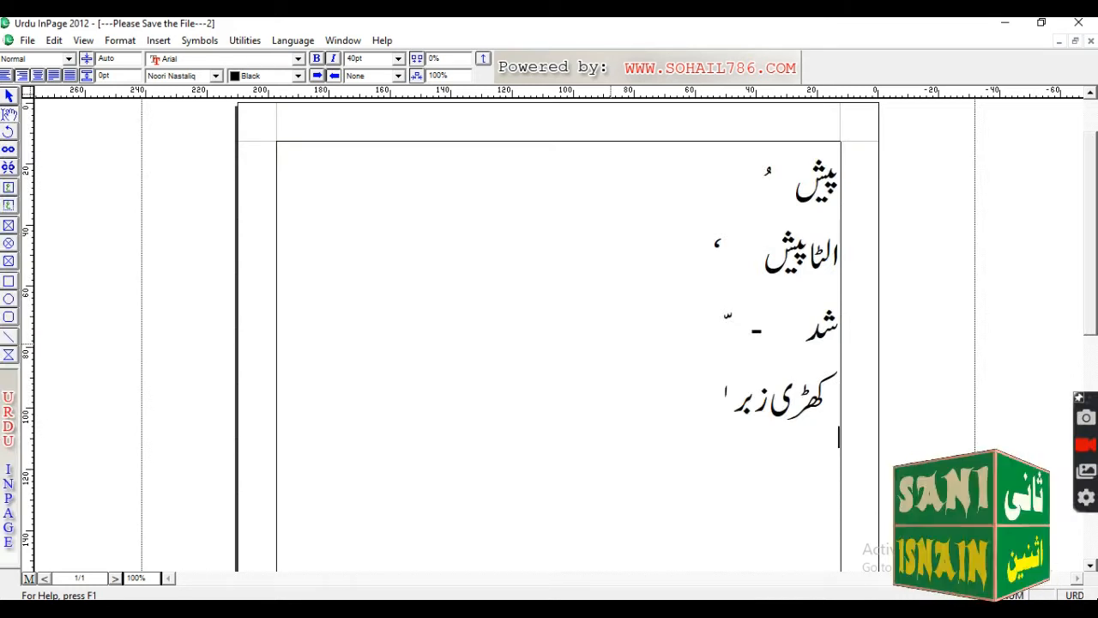
type("خ")
key("BackSpace")
type("ک")
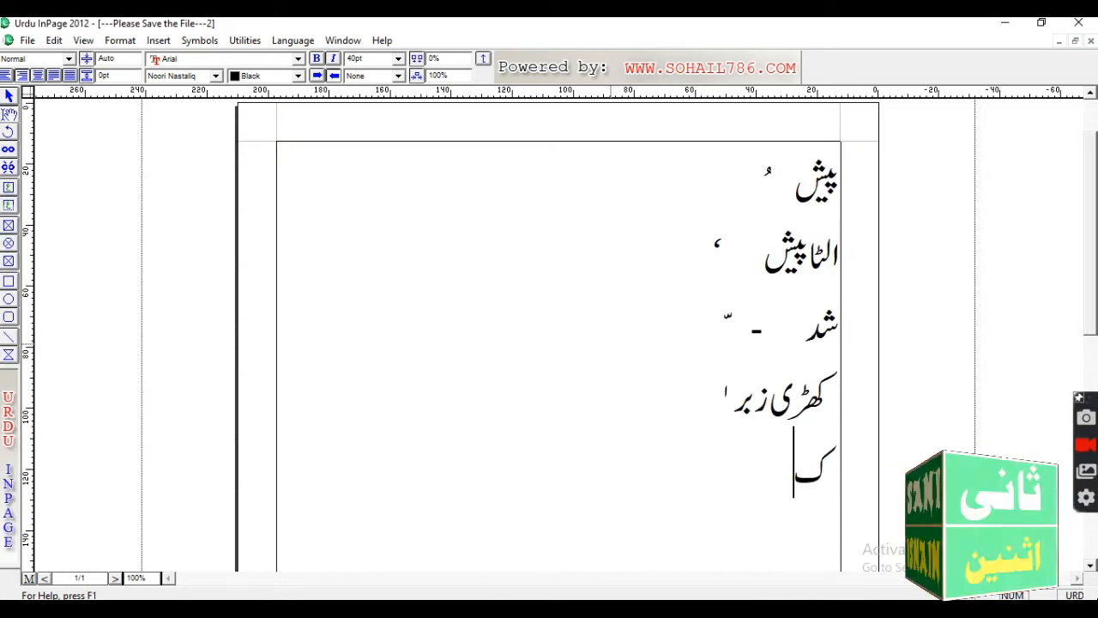
type("ھڑ")
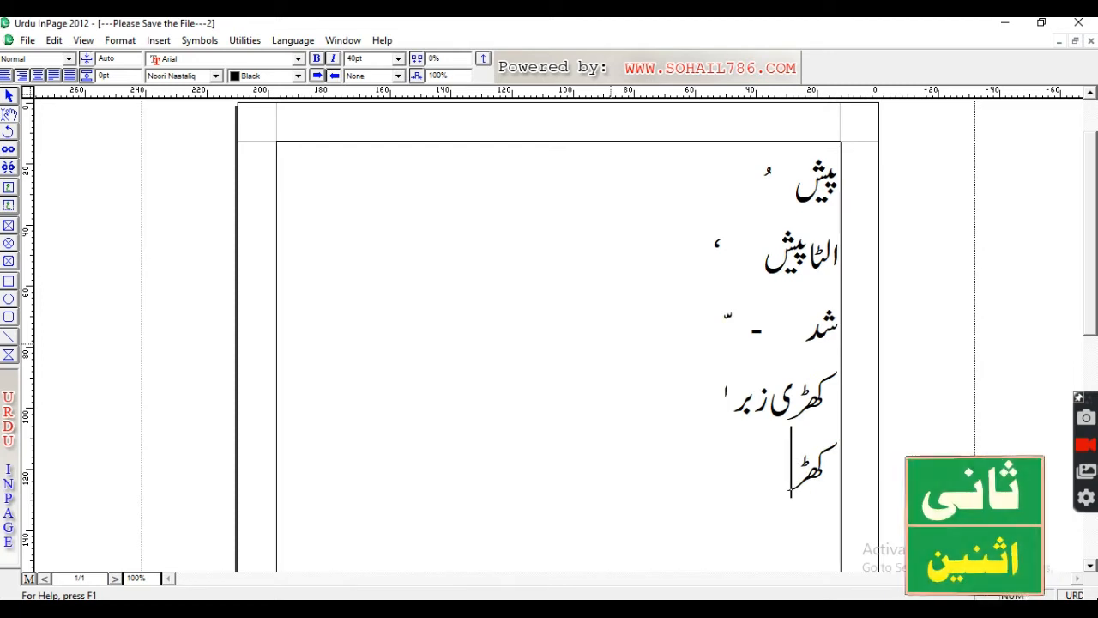
type("ی زیر ")
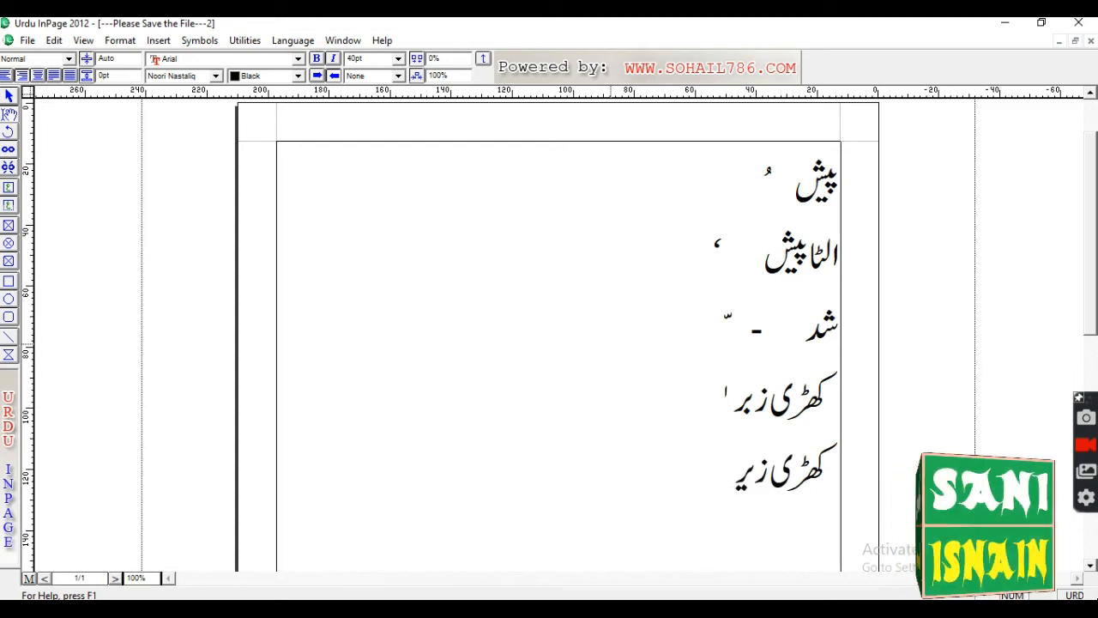
type("ٖ")
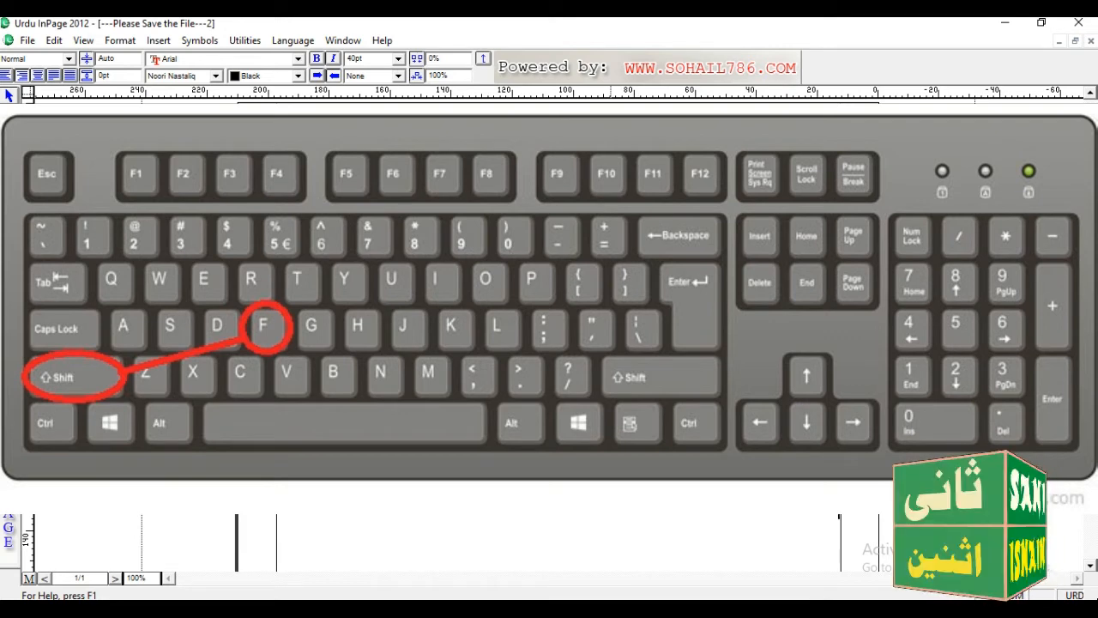
key("Return")
Add the lines سنگل زبر with its mark َ and سنگل زیر with its mark ِ.
type("سنگل")
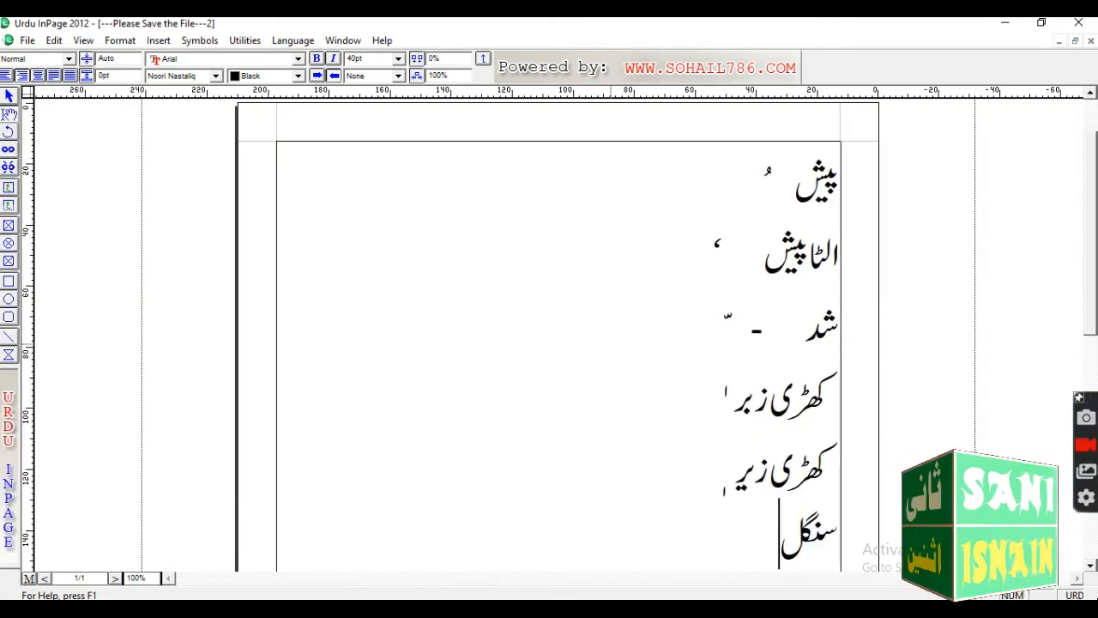
type(" زب")
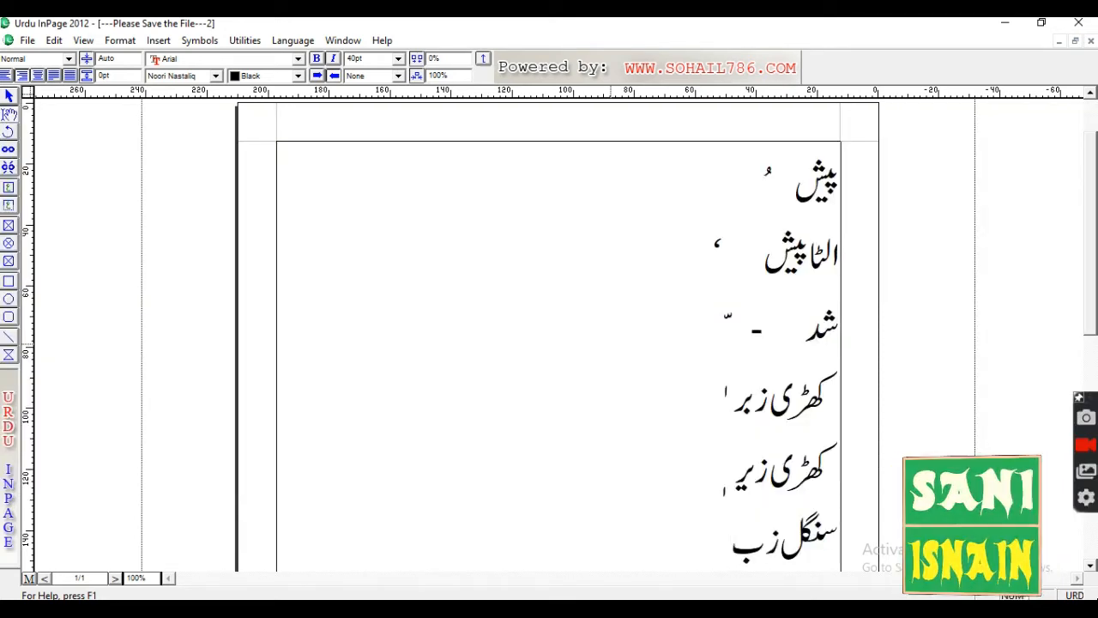
type("ر")
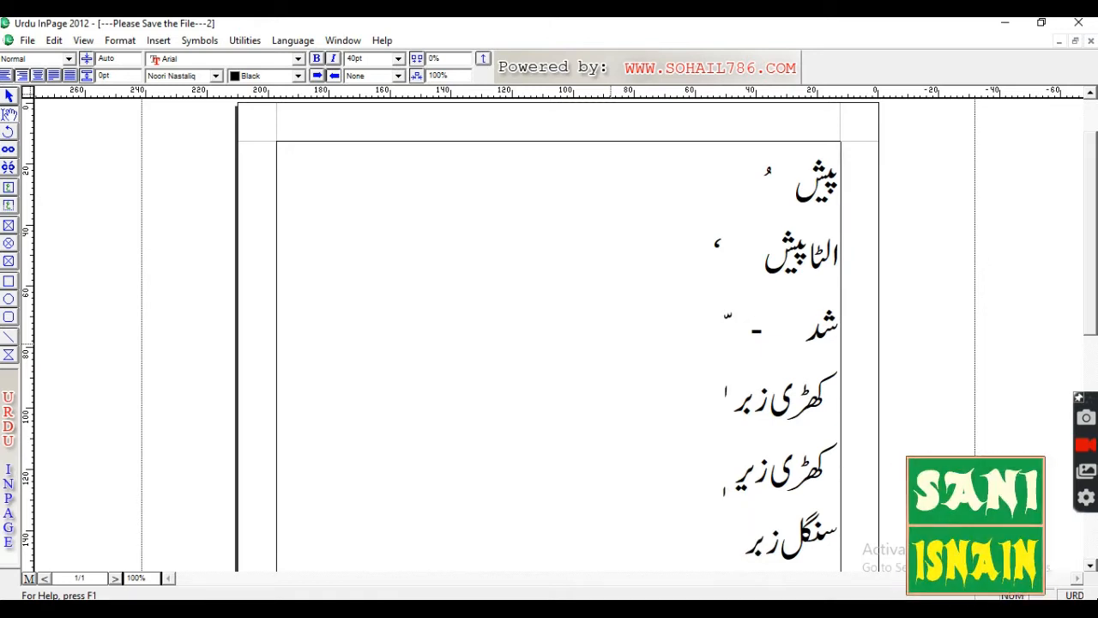
type("َ")
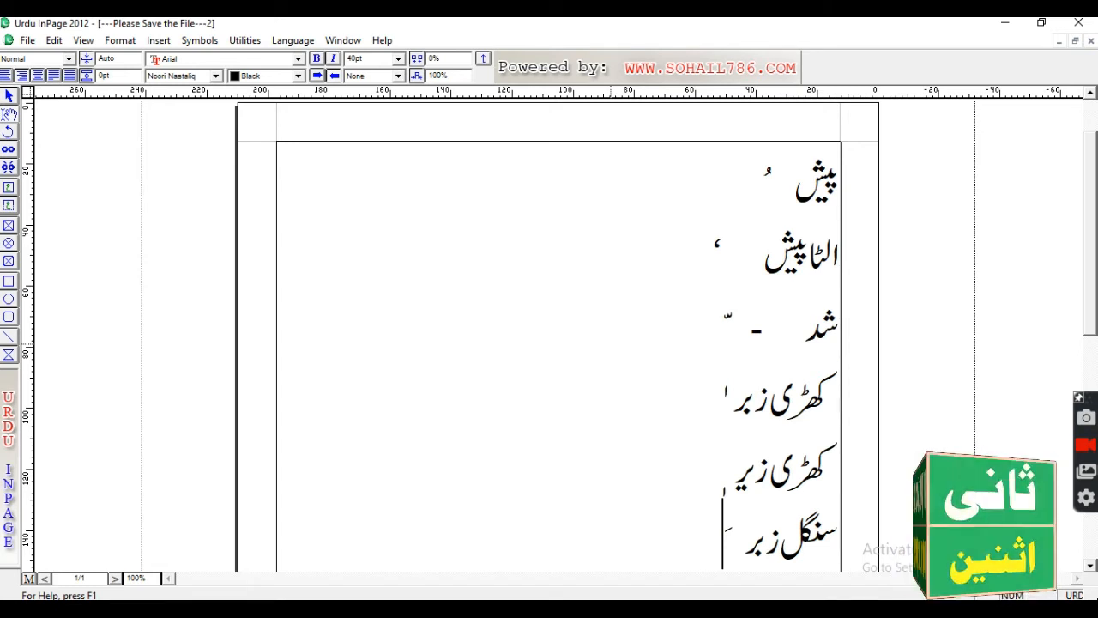
scroll(611, 348, "down", 1)
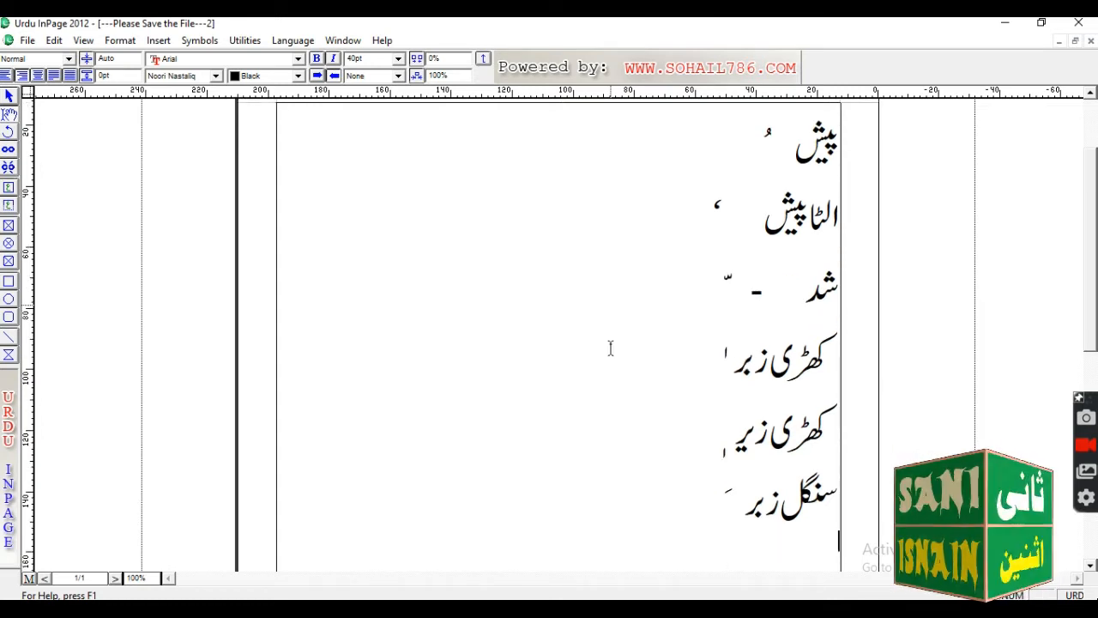
key("Return")
type("سنگل")
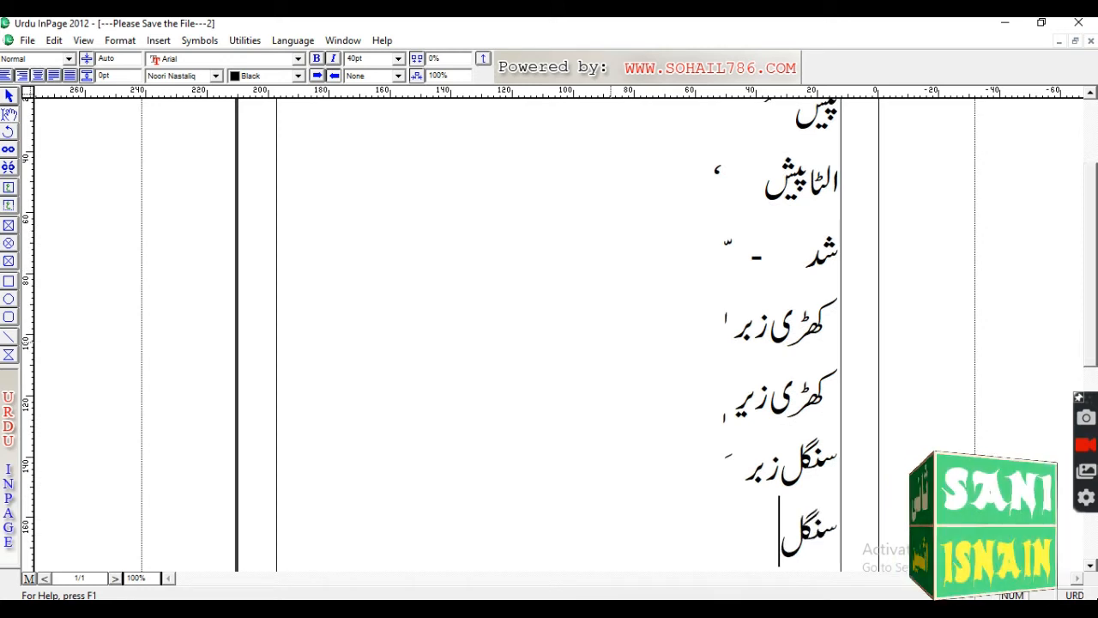
type(" زیر")
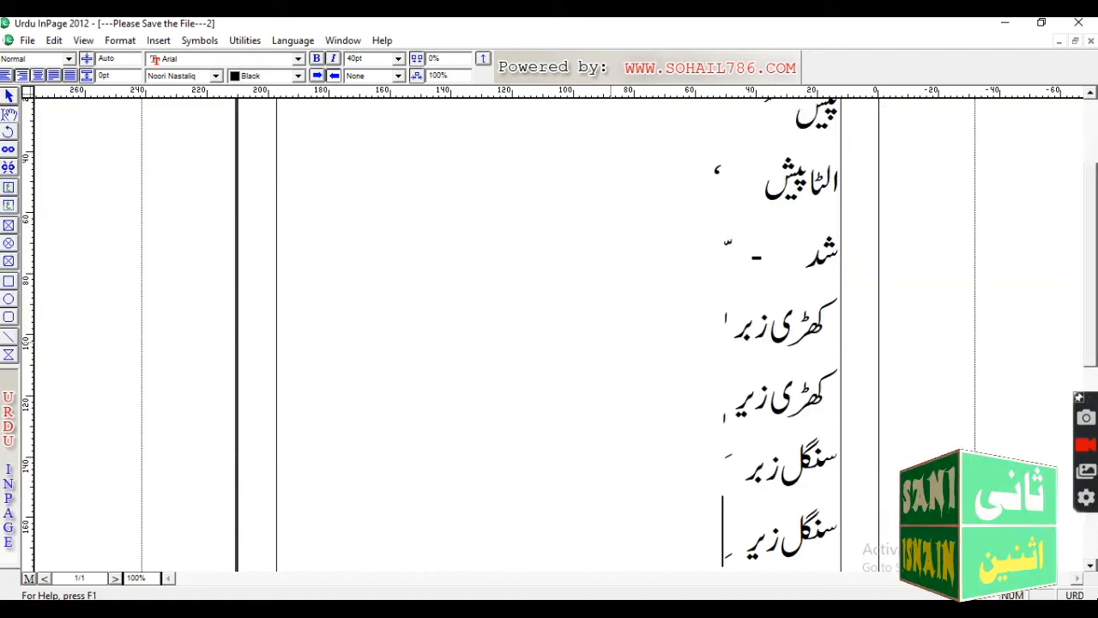
Add the lines علیہ السلام with its mark ؑ and درود شریف with the symbol ﷺ.
scroll(610, 346, "down", 1)
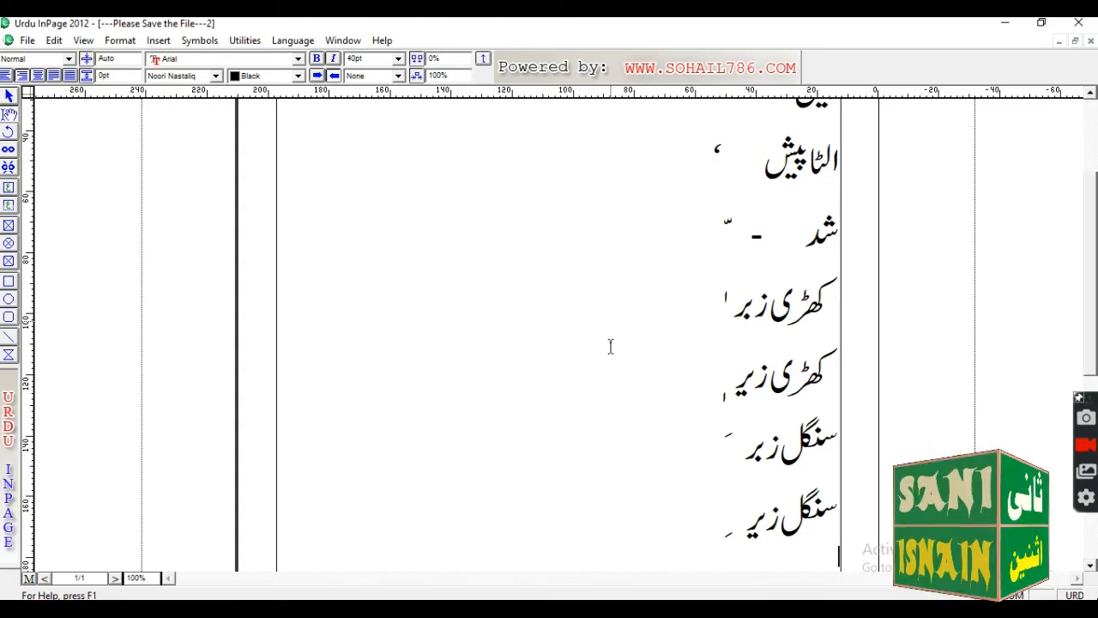
type("علیہ")
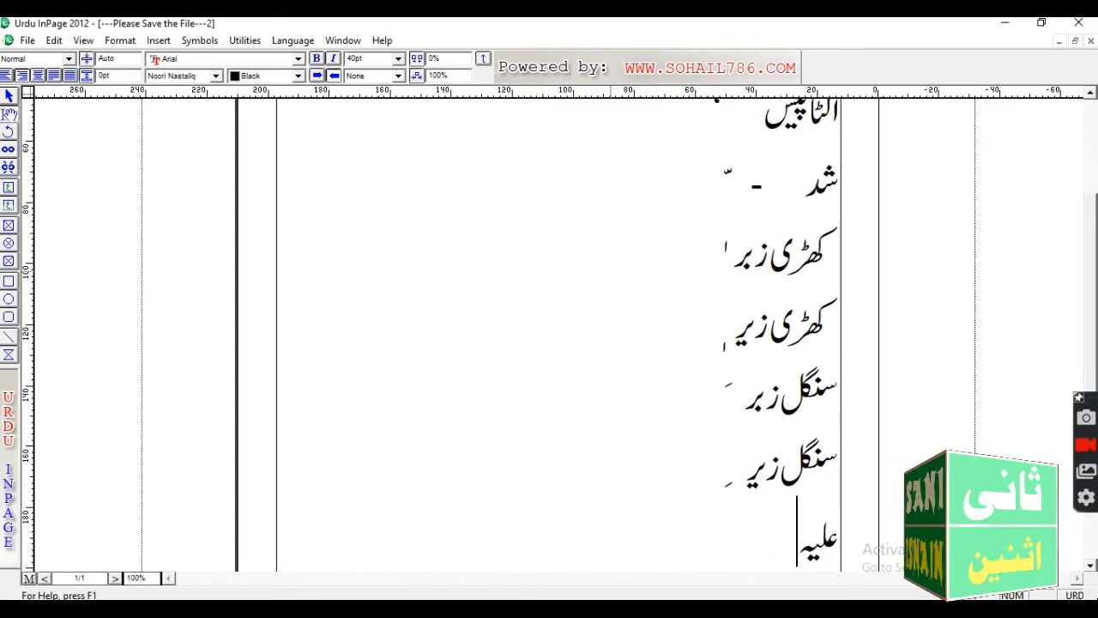
type(" السلام")
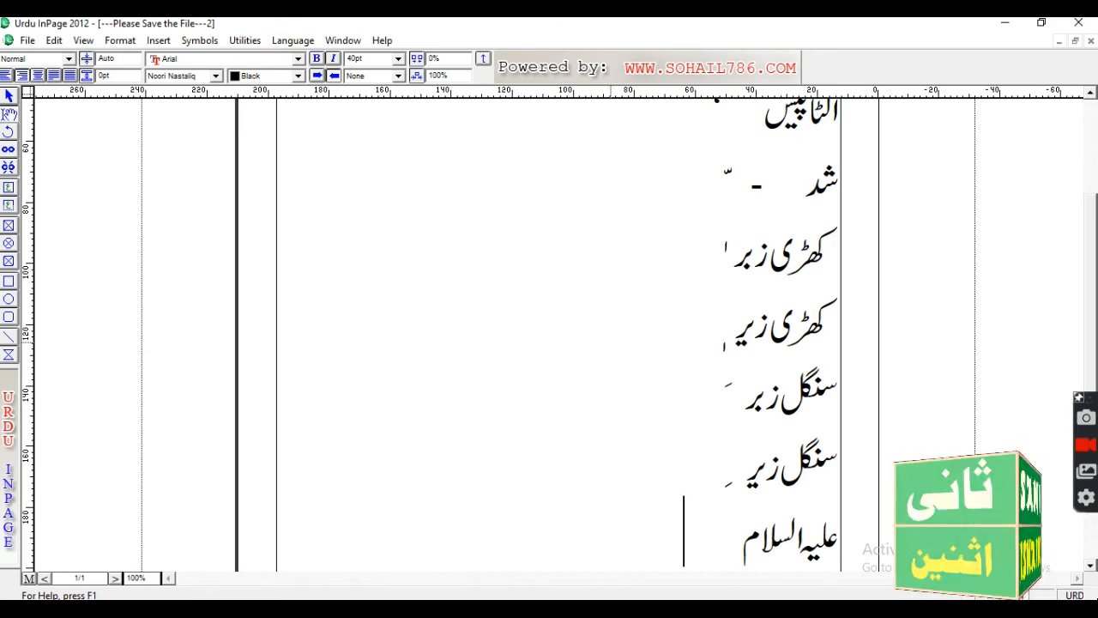
key("shift+e")
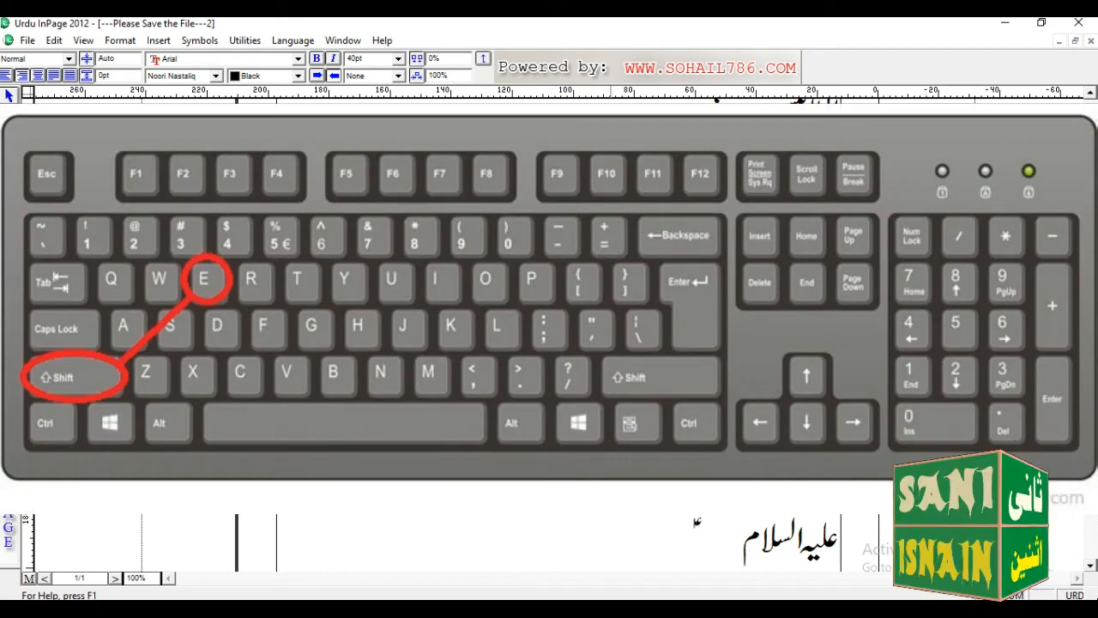
key("Return")
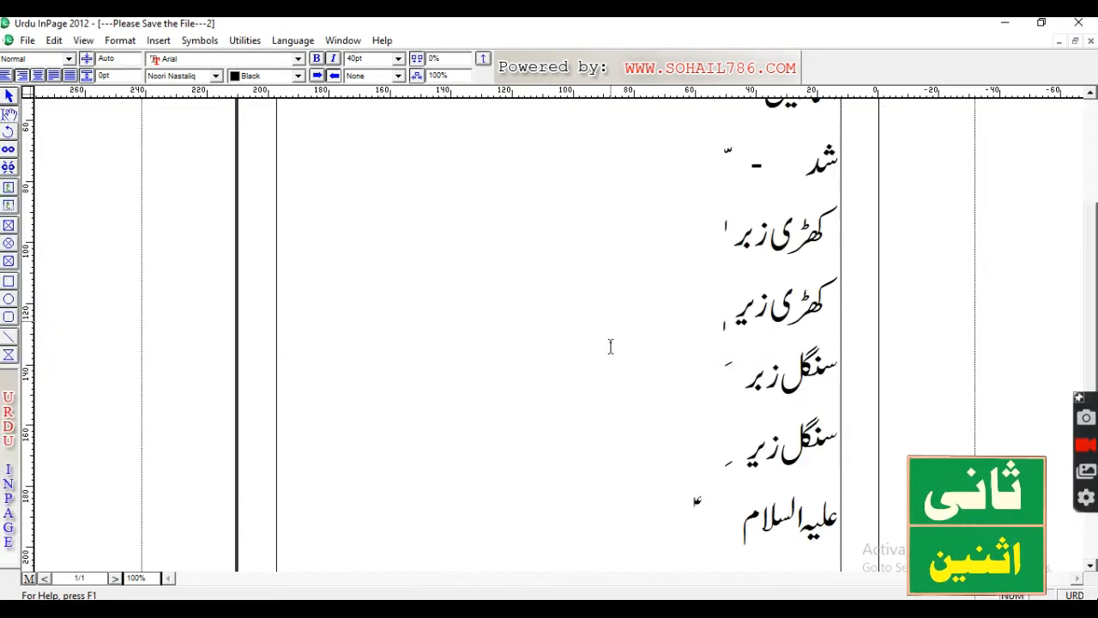
type("drwd xrif")
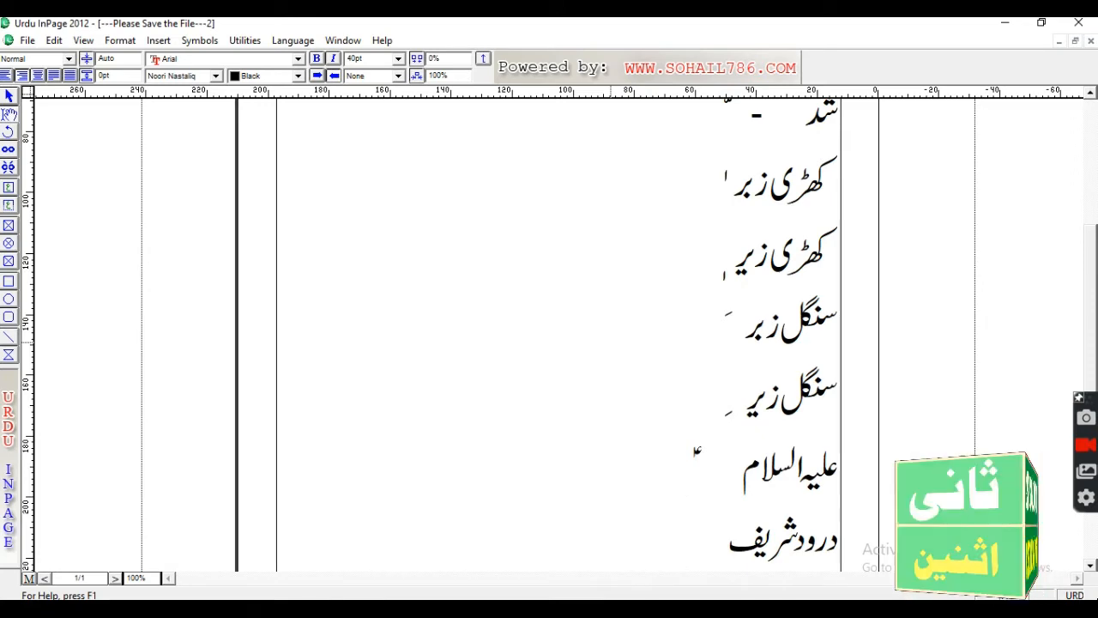
key("shift+w")
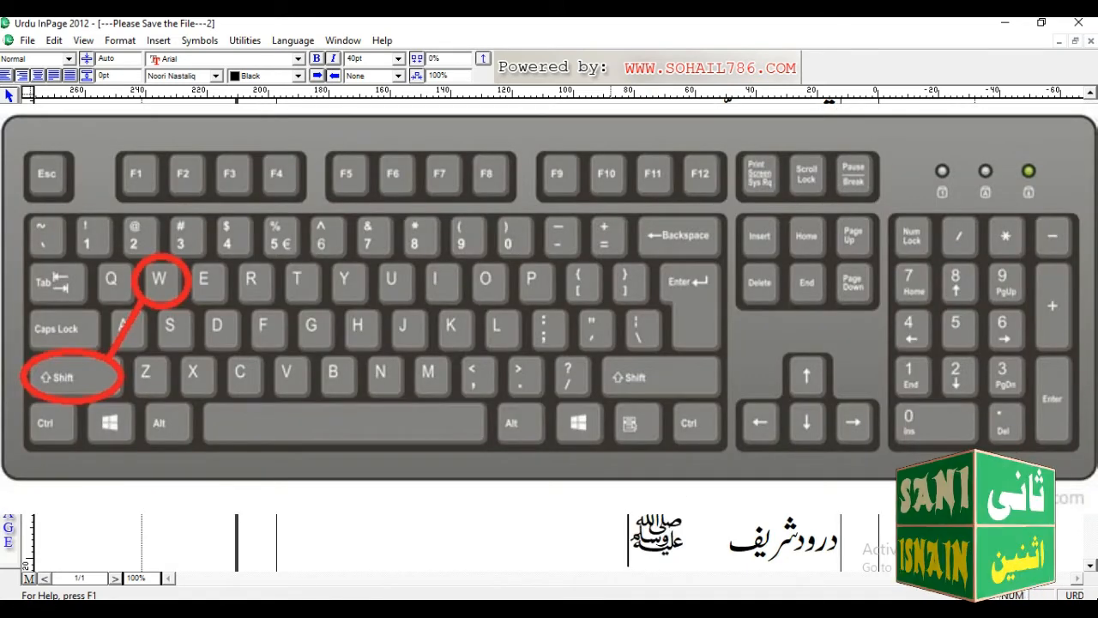
key("Return")
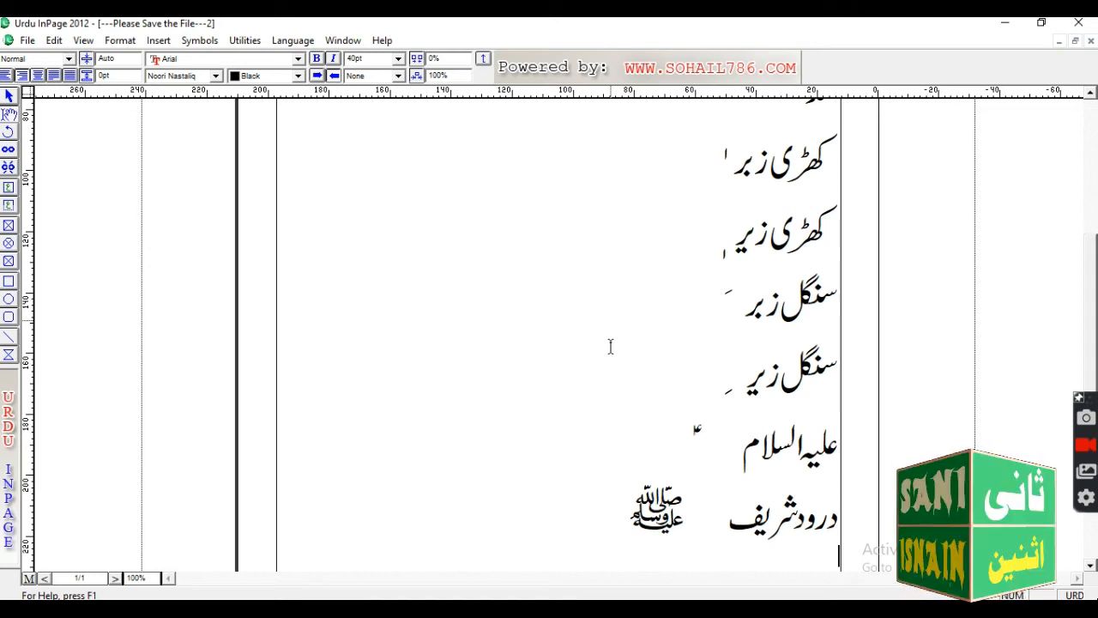
Add the lines ڈبل زبر with its double mark ً and ڈبل زیر with its double subscript mark ٍ.
type("ڈبل زب")
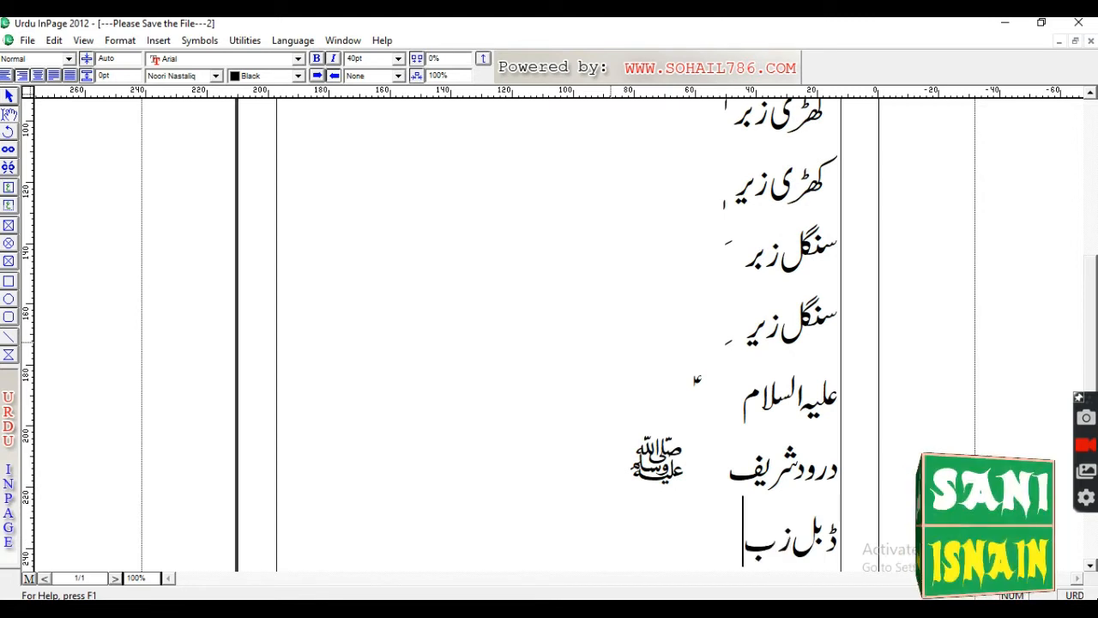
type("ر")
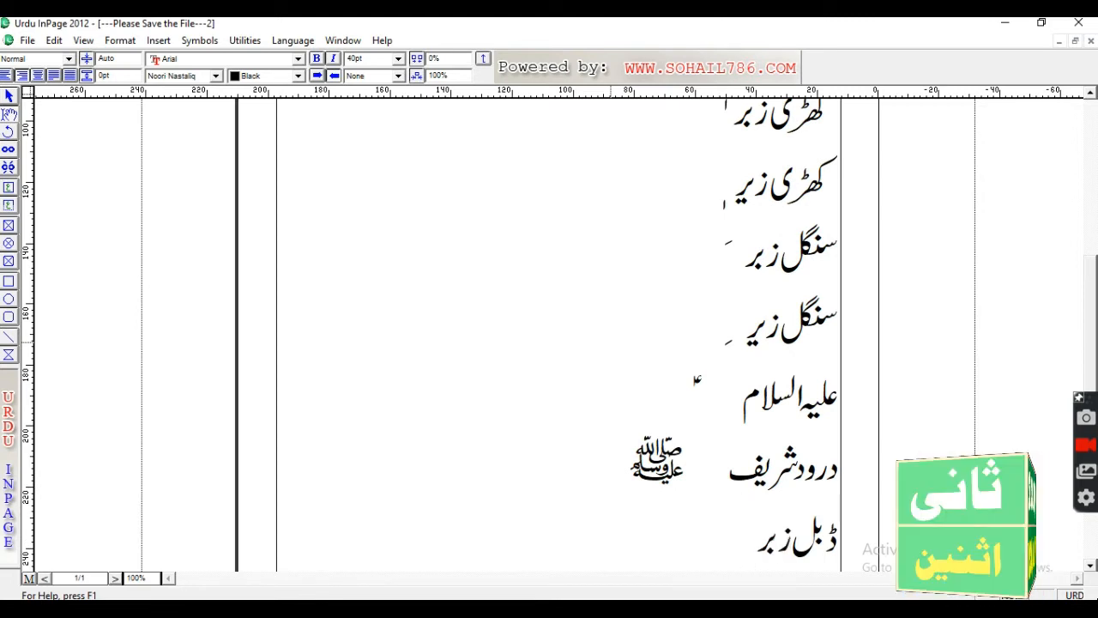
key("Tab")
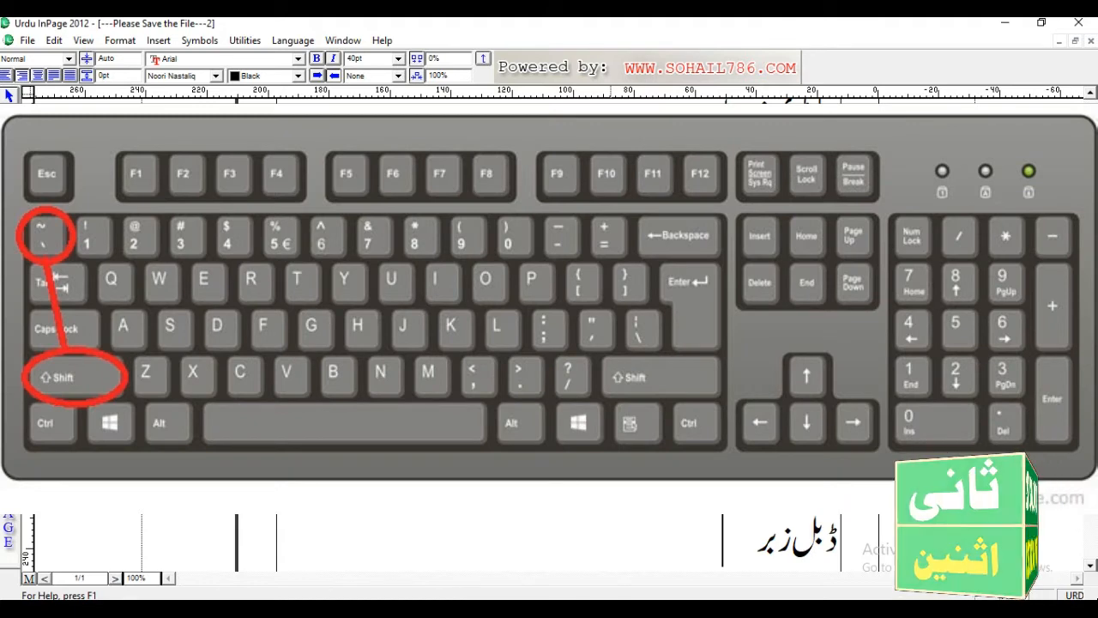
key("shift+grave")
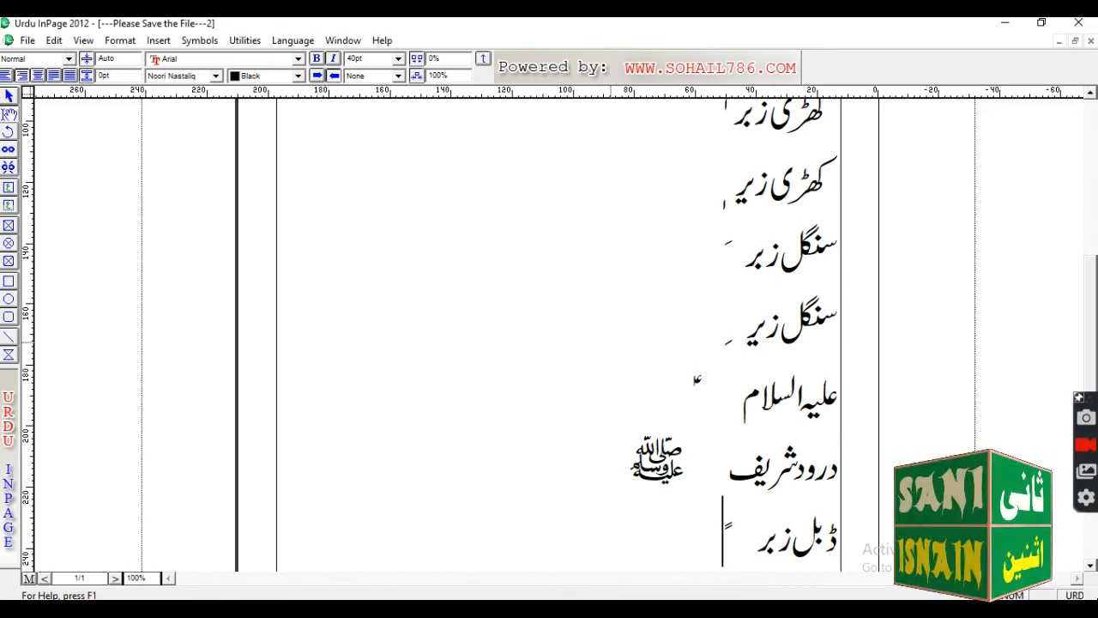
key("Return")
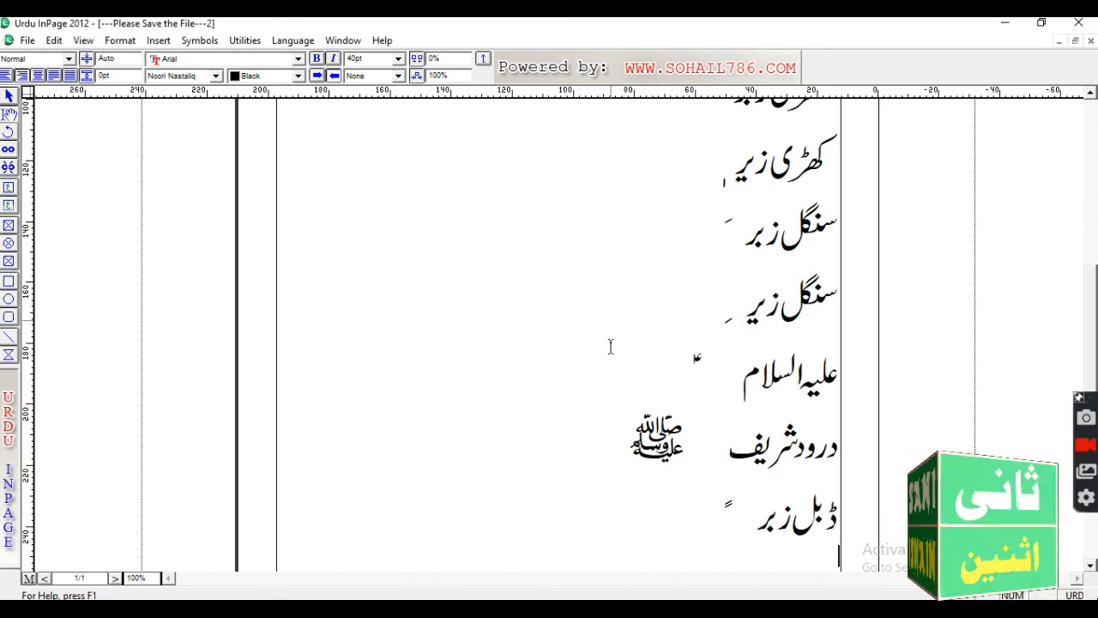
type("ڈب")
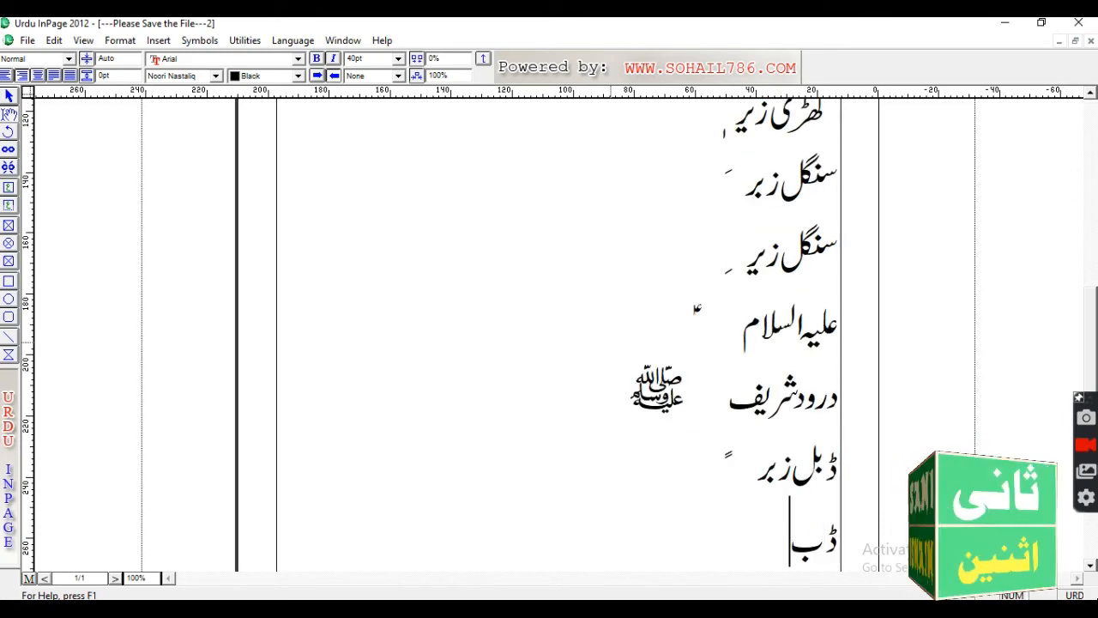
type("ل زیر")
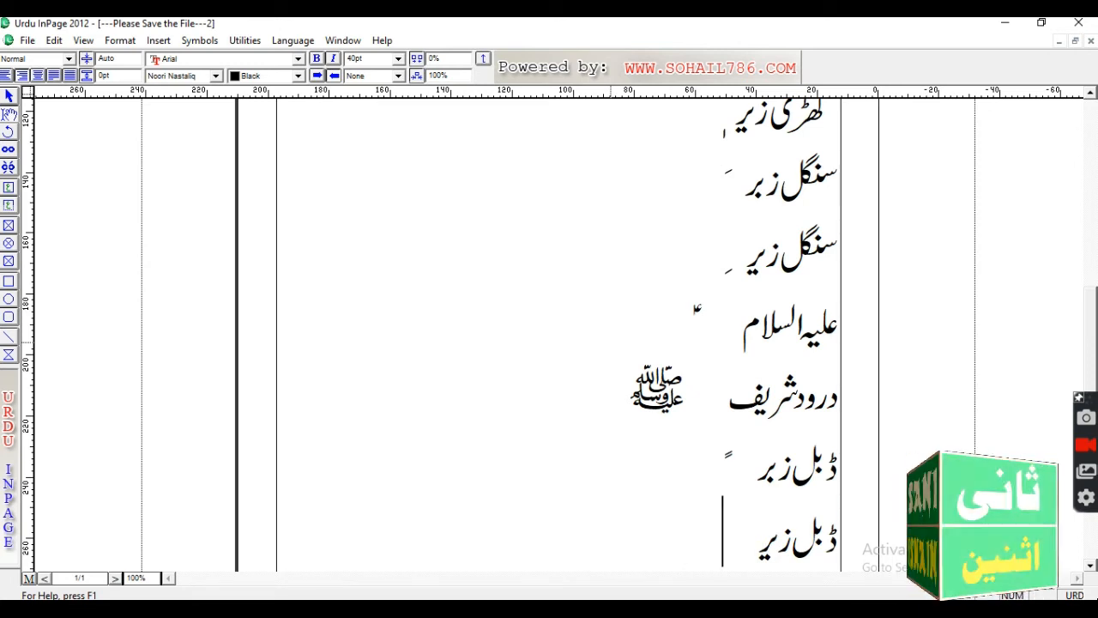
type("ٍ")
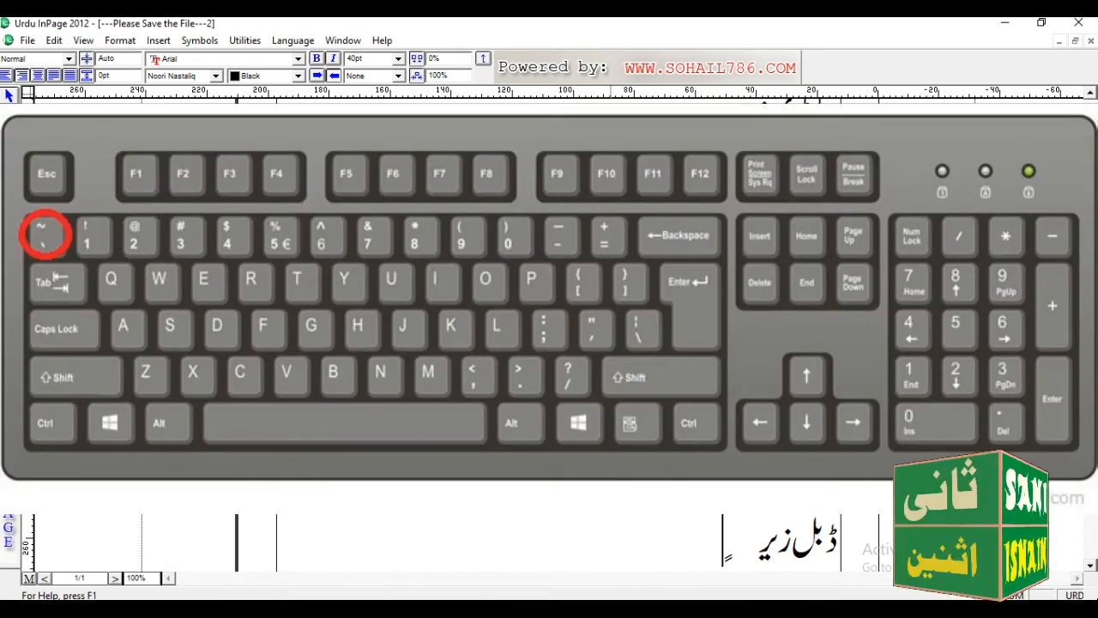
key("Return")
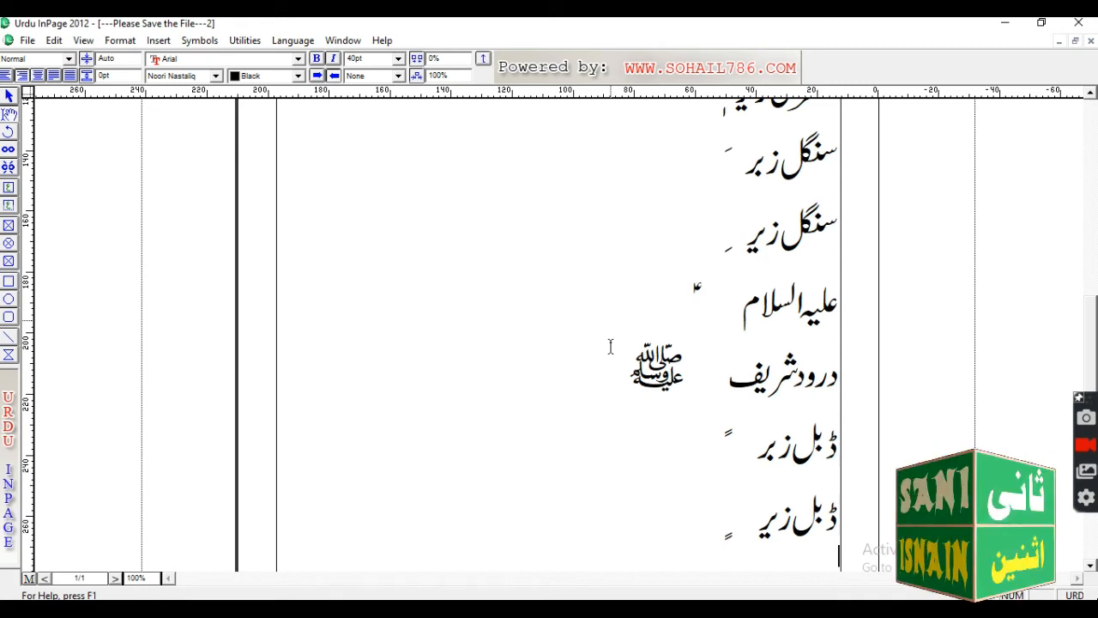
Add the lines رضی اللہ with its mark ؓ, رحمۃ اللہ with its mark ؒ, and جزم with the jazm mark.
type("رضی اللہ")
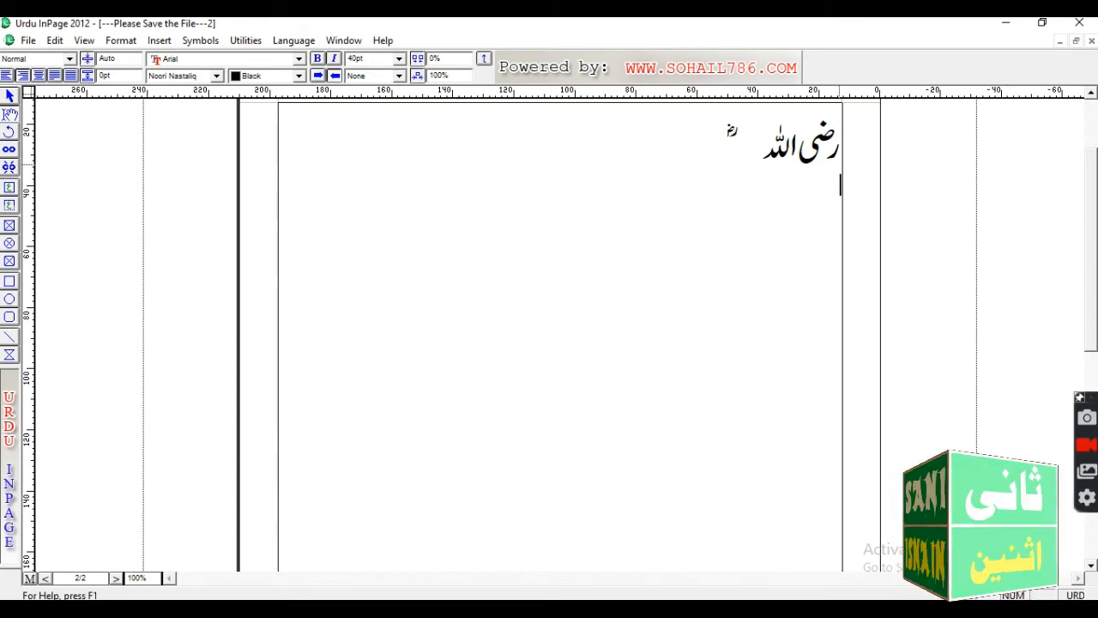
type("رحمۃ")
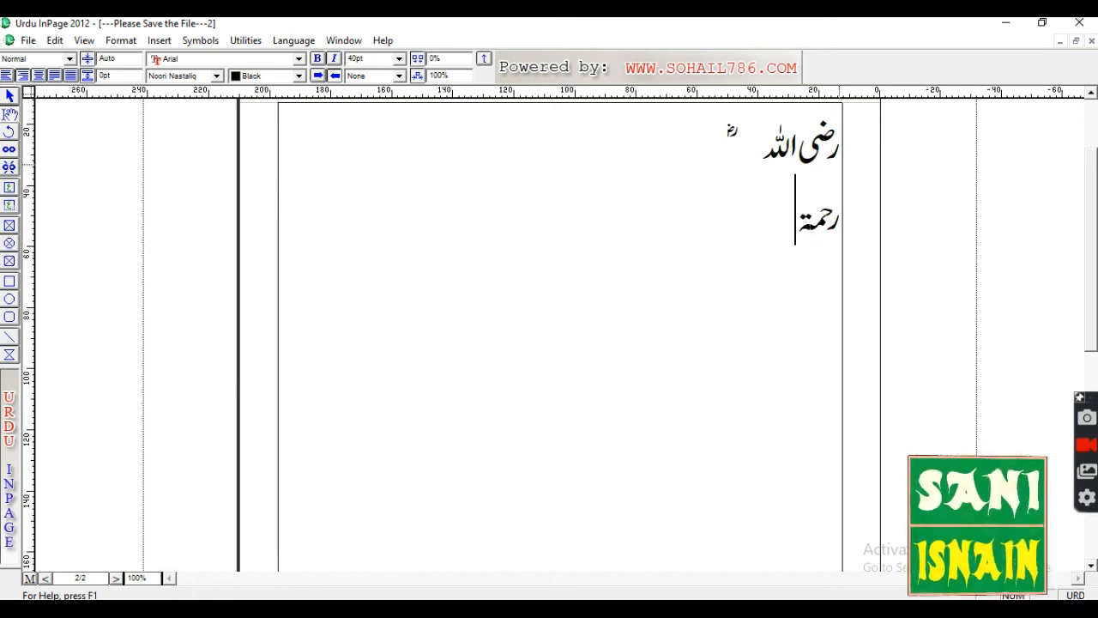
type(" اللہ")
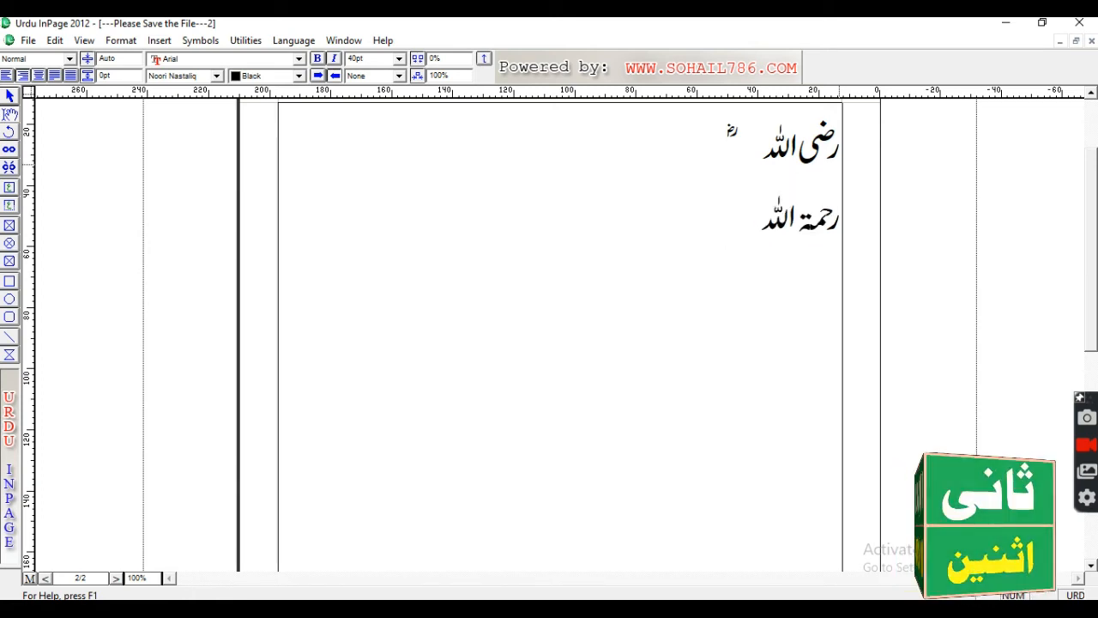
key("shift+l")
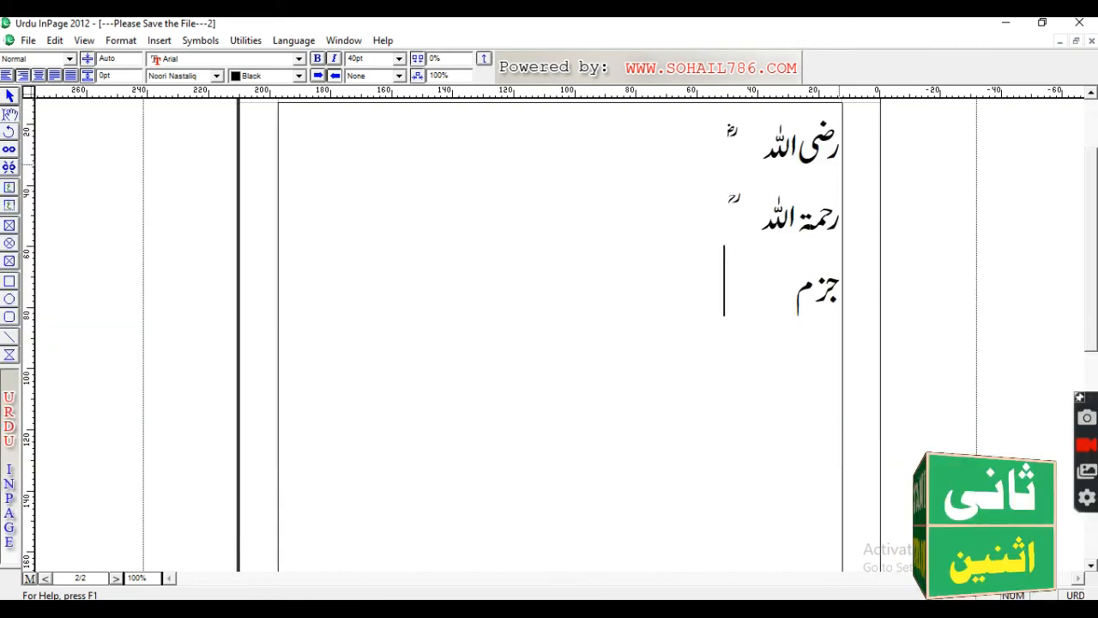
type("ُ")
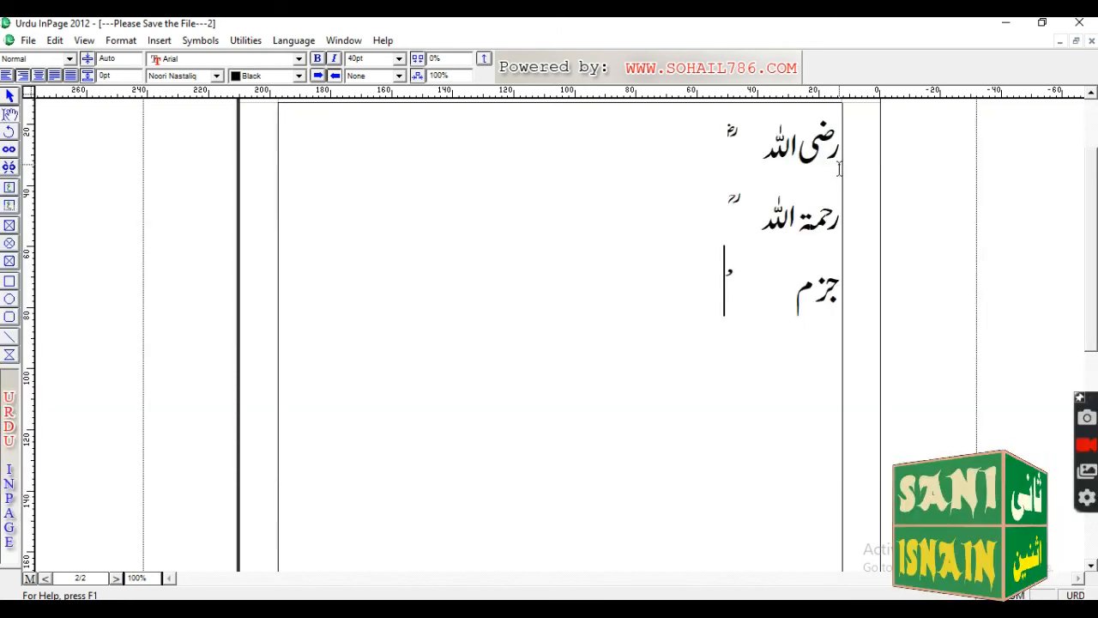
Review the list of marks back to its first line on page 1.
scroll(840, 169, "up", 5)
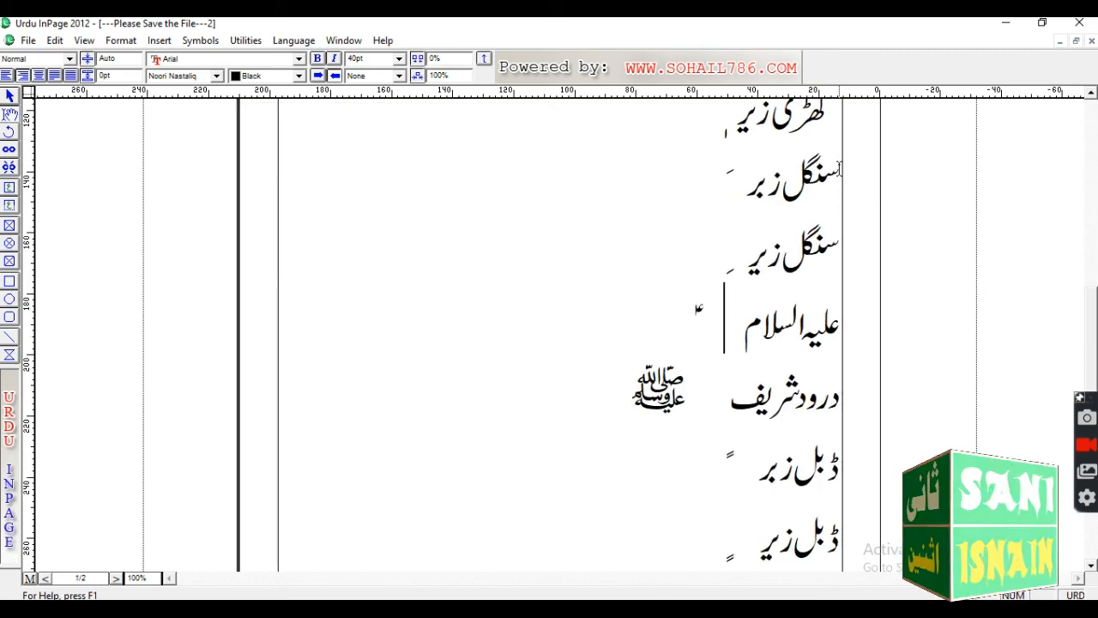
scroll(839, 169, "up", 2)
scroll(839, 169, "up", 1)
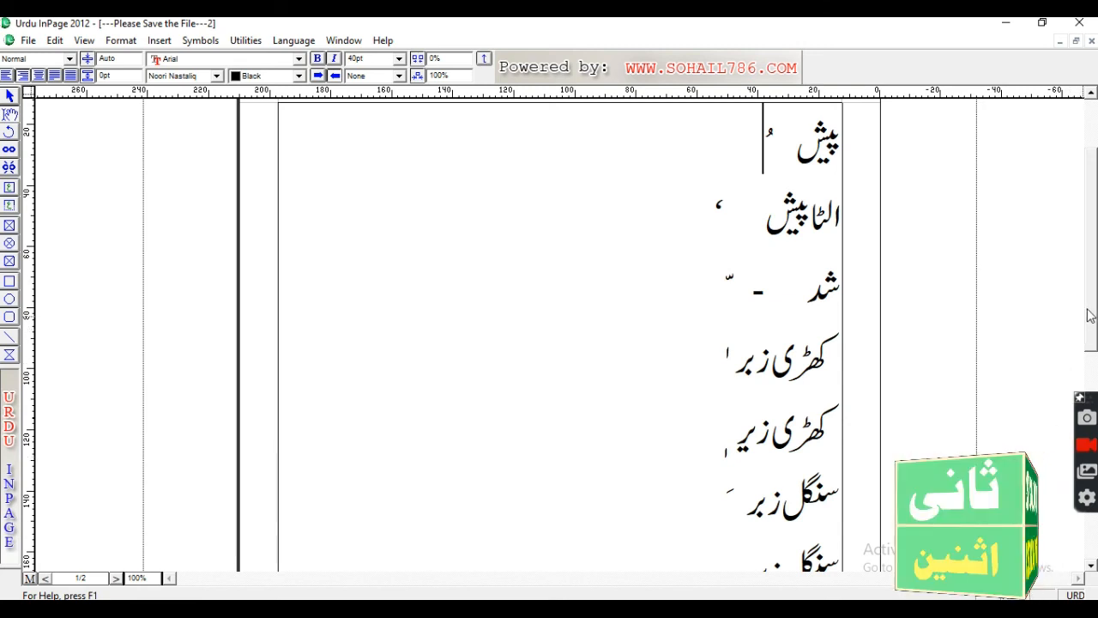
left_click_drag(1087, 308, 1091, 282)
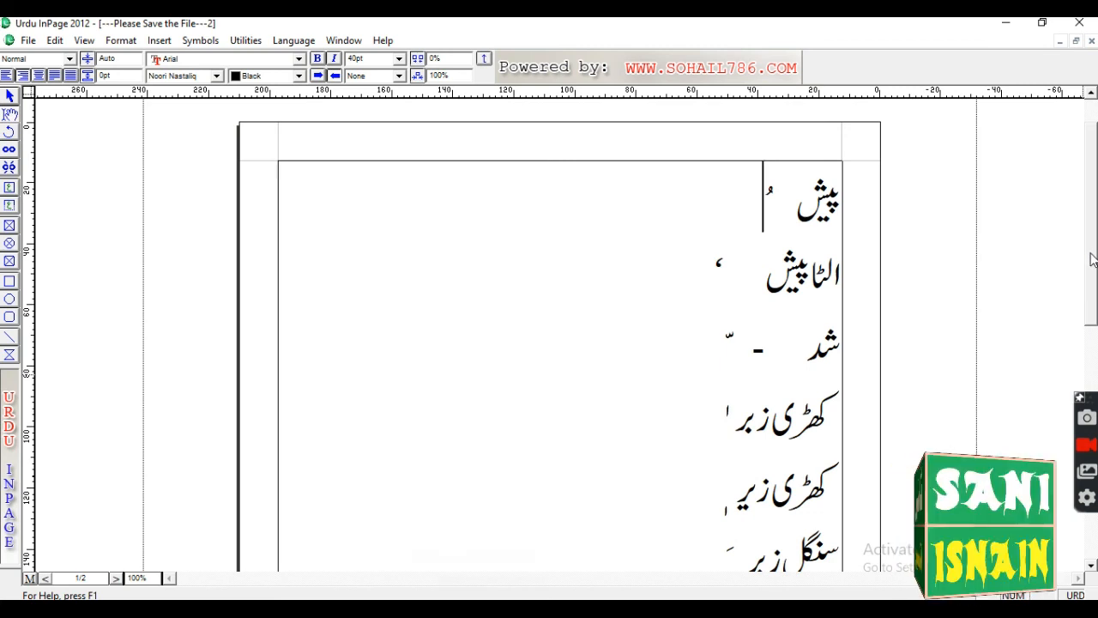